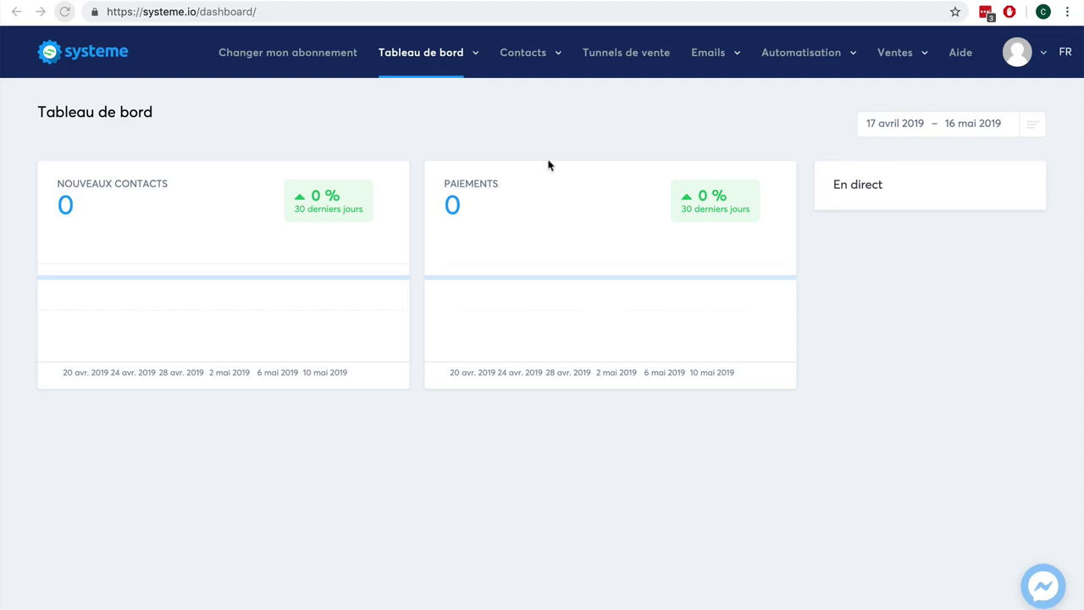
Step: Open the Gérer les tags page from the Contacts menu
{"action": "mouse_move", "coordinate": [525, 63]}
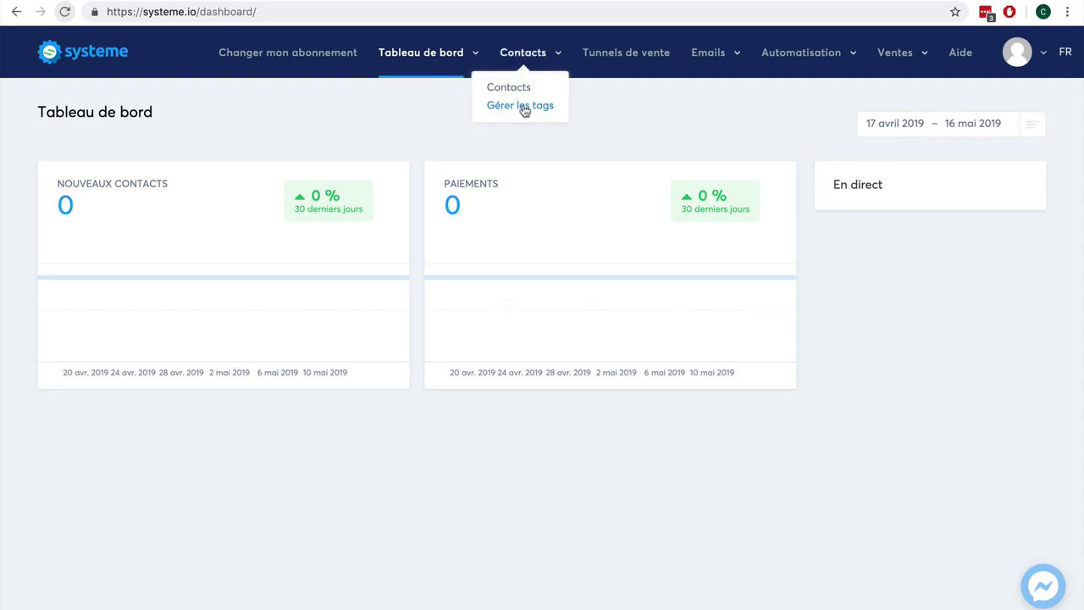
{"action": "left_click", "coordinate": [525, 108]}
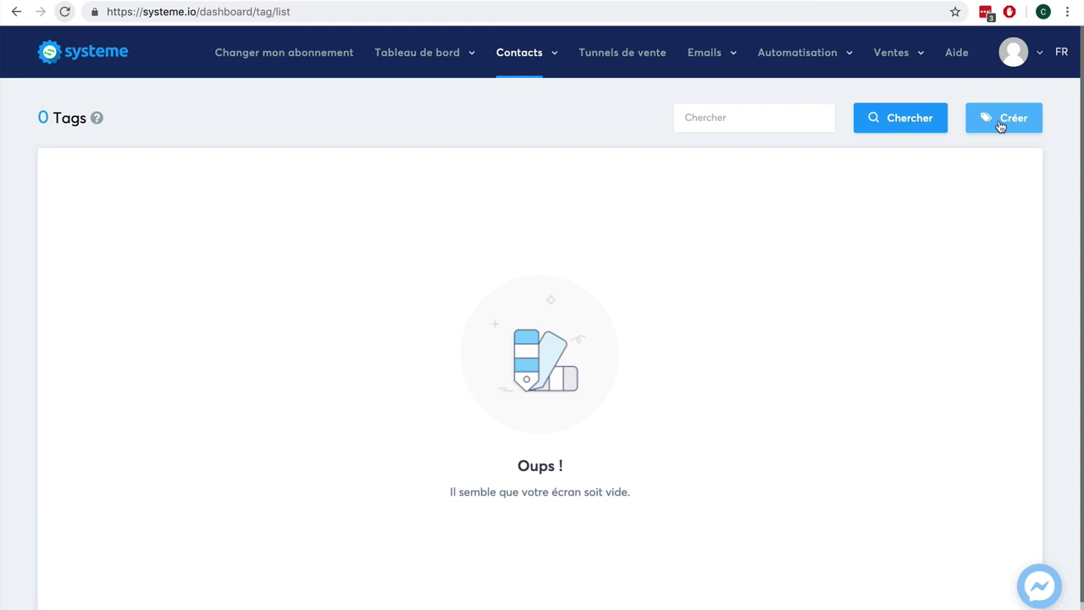
Step: Create and save a new contact tag named 'Client-ebook'
{"action": "left_click", "coordinate": [1001, 125]}
{"action": "left_click", "coordinate": [483, 177]}
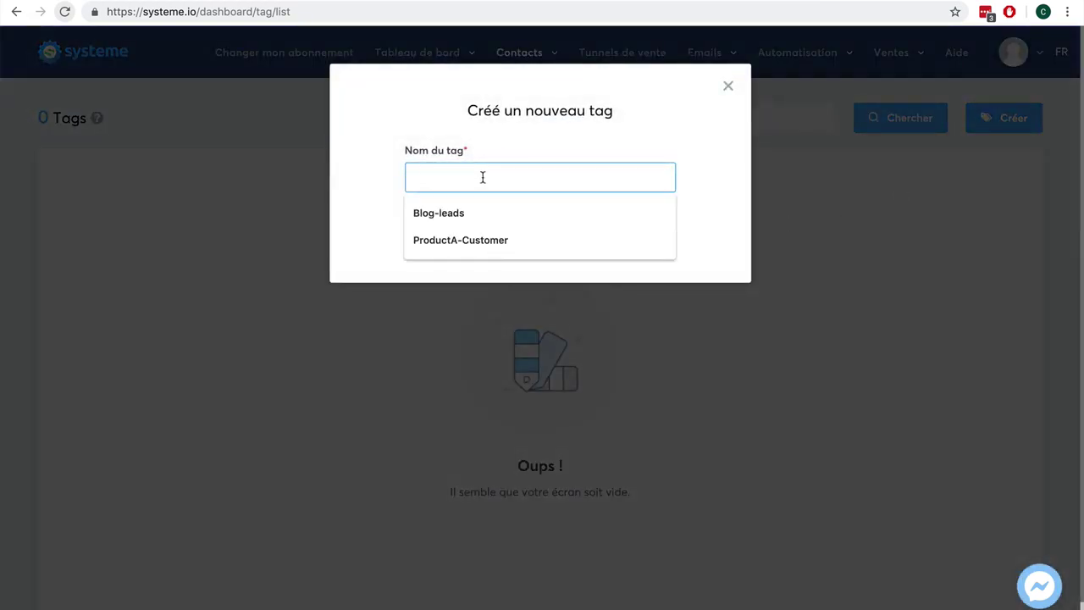
{"action": "type", "text": "Client-eb"}
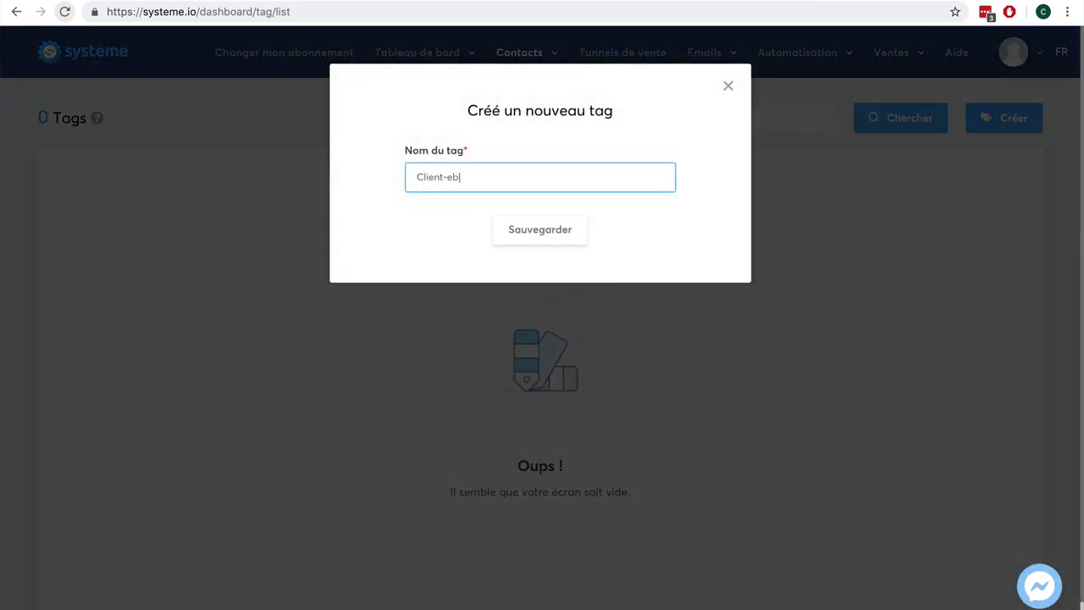
{"action": "type", "text": "ook"}
{"action": "left_click", "coordinate": [524, 231]}
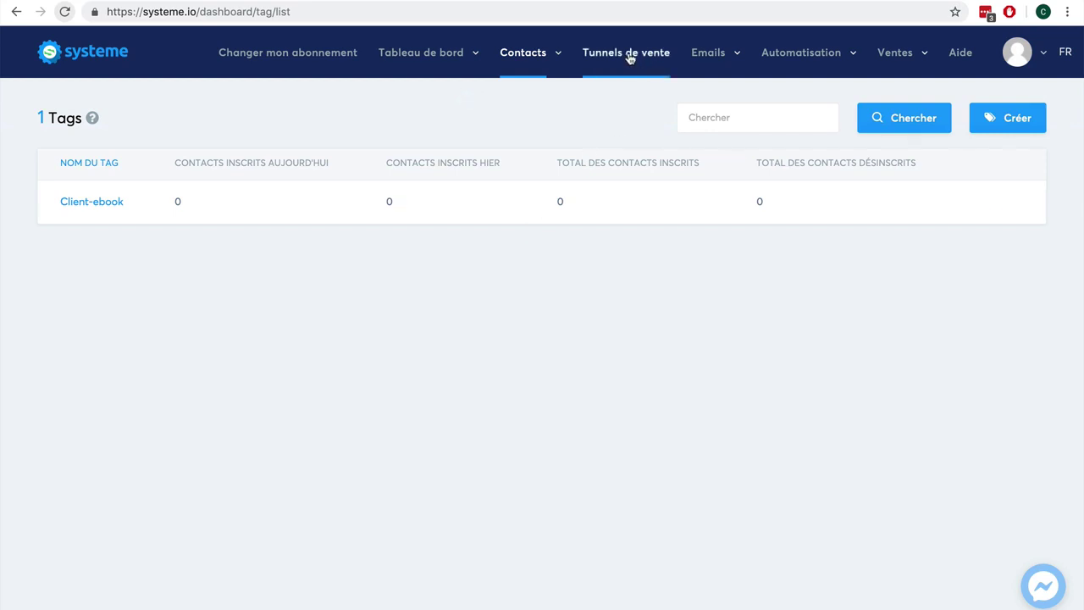
{"action": "mouse_move", "coordinate": [171, 223]}
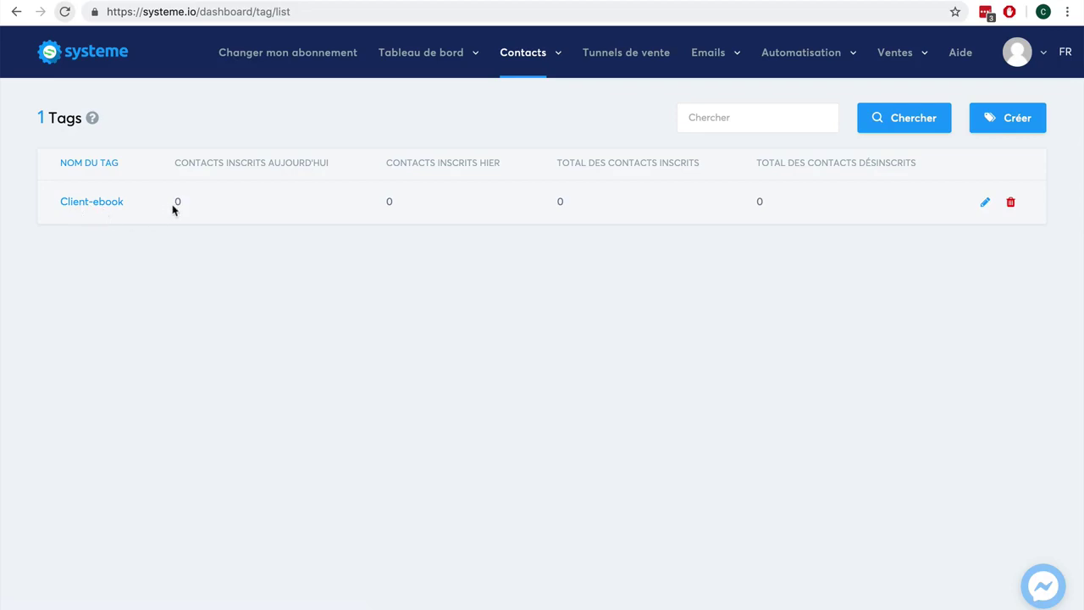
{"action": "left_click", "coordinate": [621, 58]}
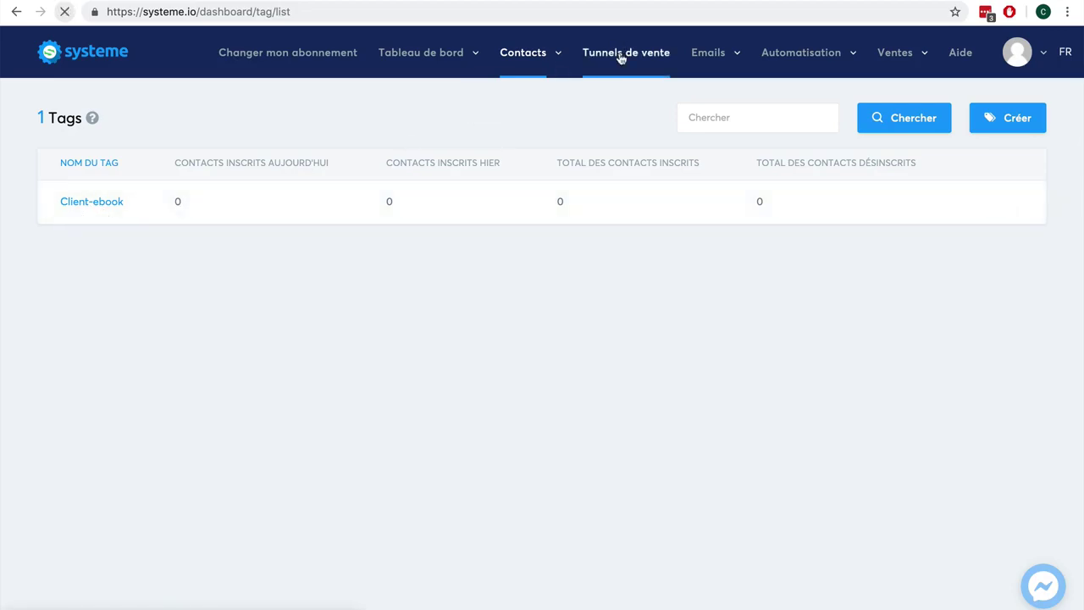
Step: Create a 'Vente ebook' funnel of type Vendez vos produits with Euro currency
{"action": "left_click", "coordinate": [992, 116]}
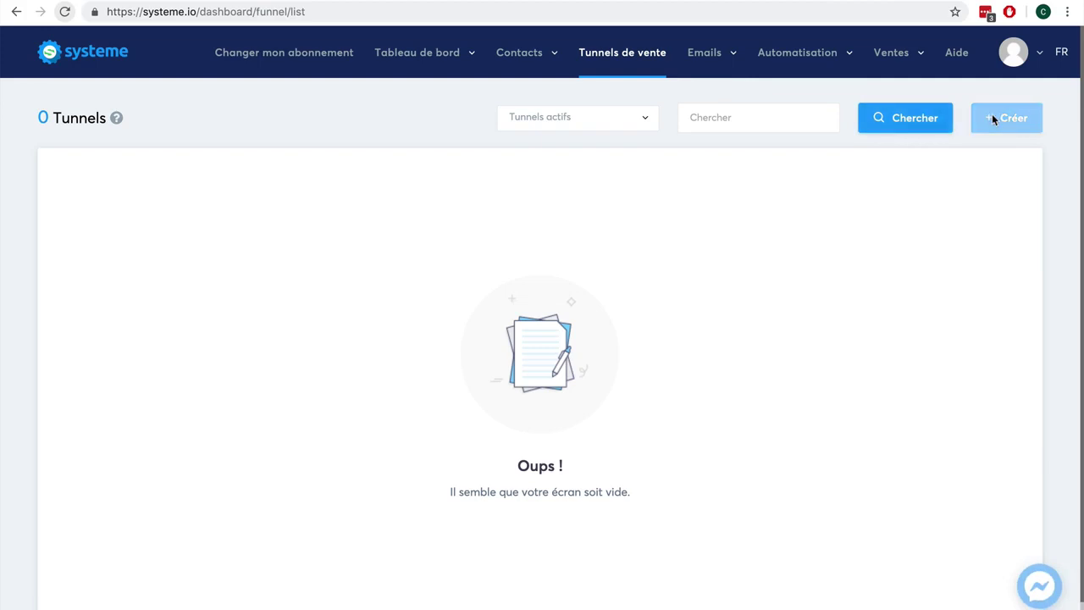
{"action": "left_click", "coordinate": [428, 165]}
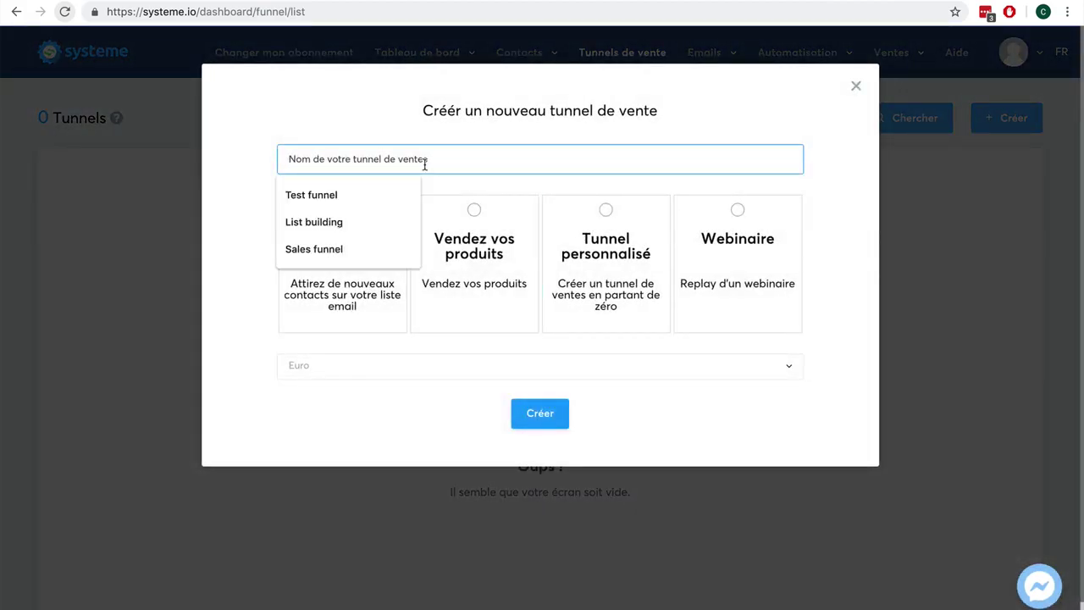
{"action": "type", "text": "Vente ebook"}
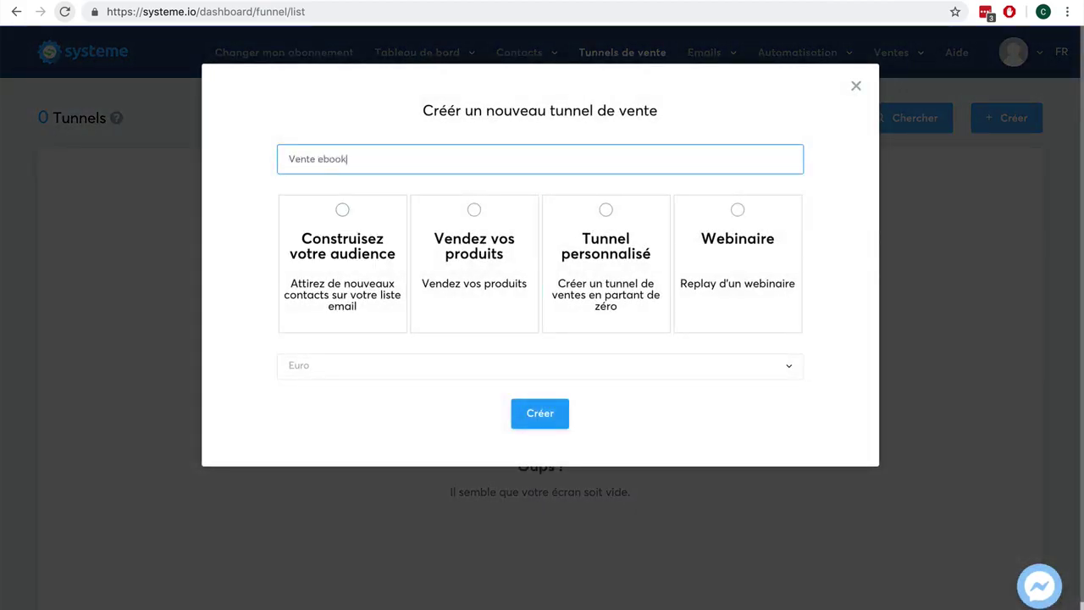
{"action": "left_click", "coordinate": [473, 212]}
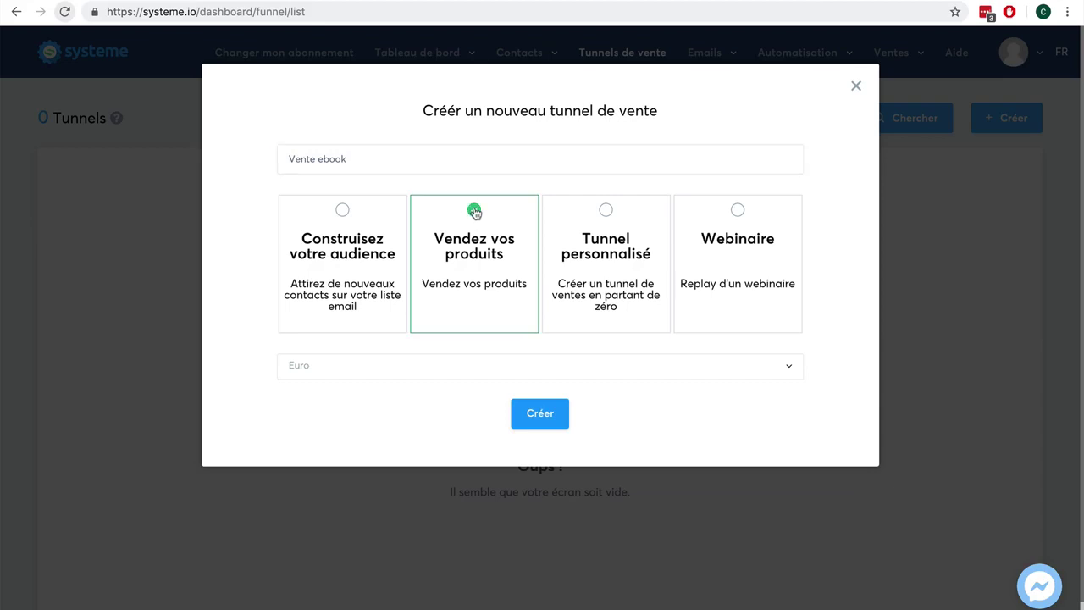
{"action": "left_click", "coordinate": [411, 373]}
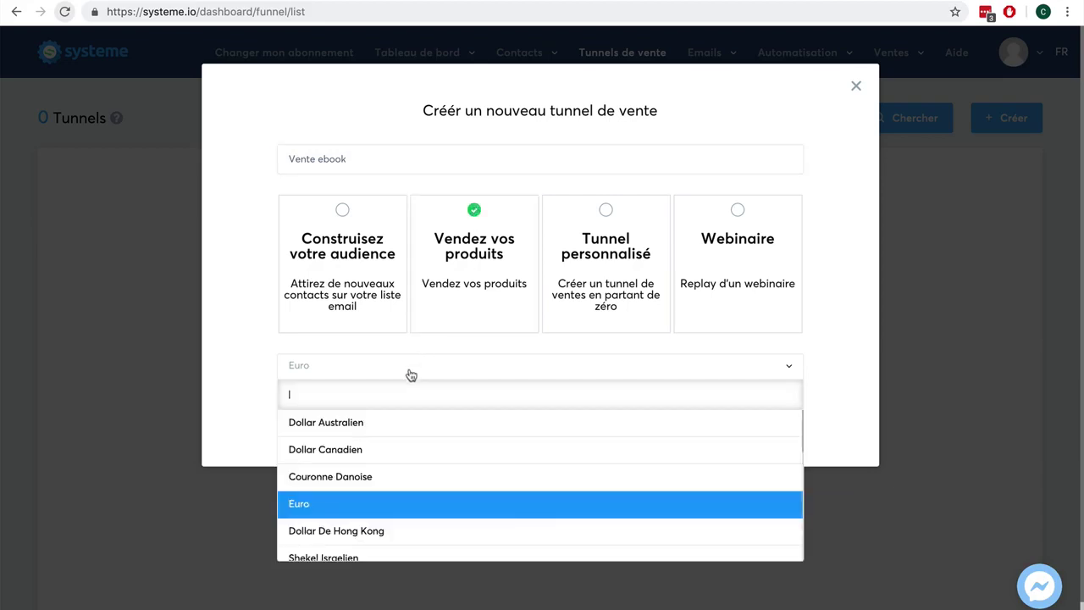
{"action": "left_click", "coordinate": [253, 373]}
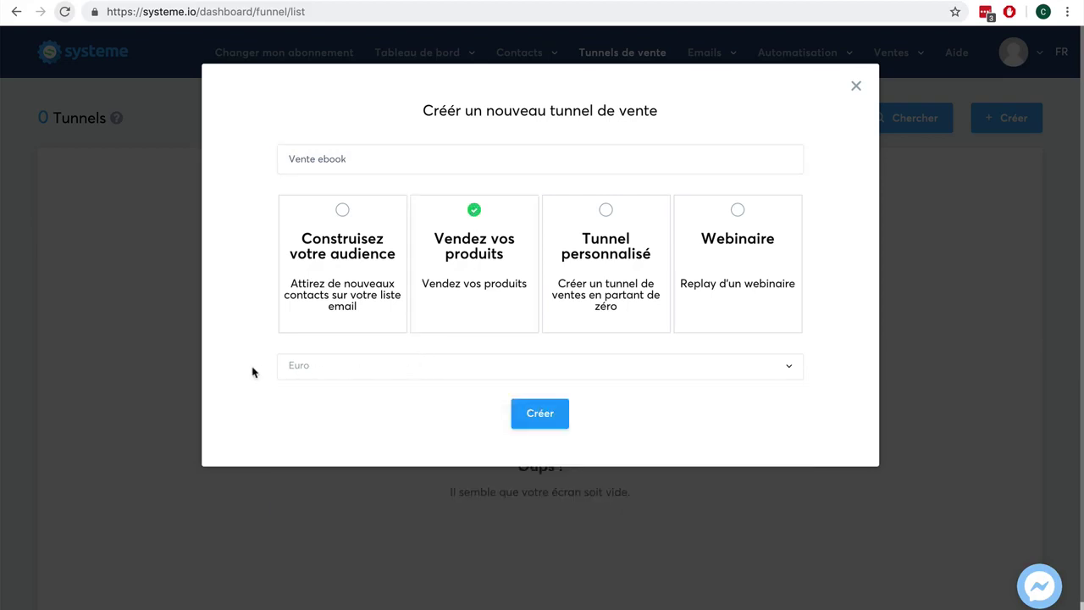
{"action": "left_click", "coordinate": [535, 413]}
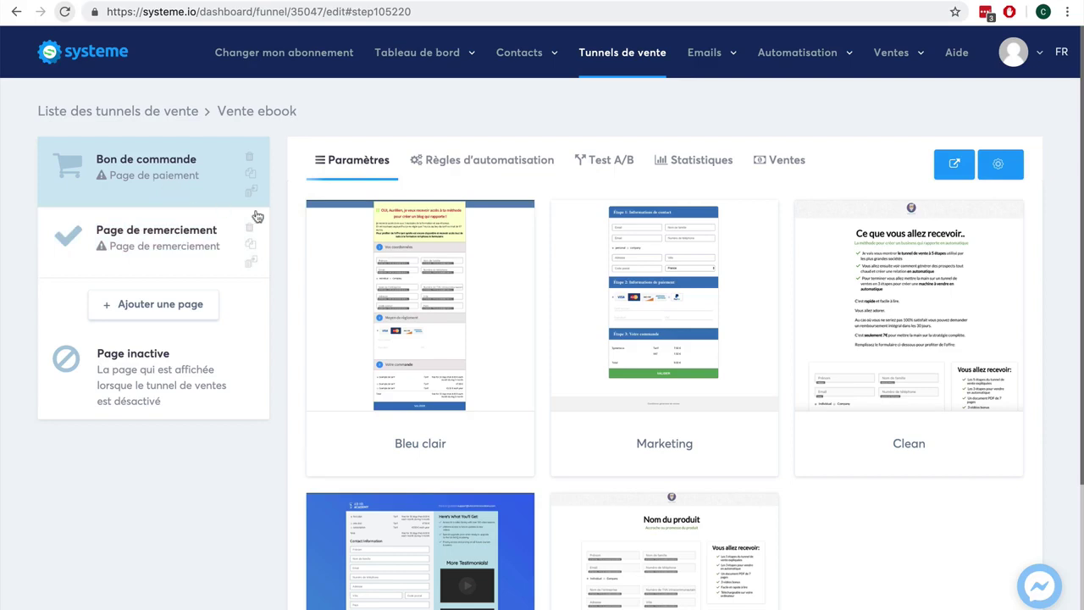
Step: Apply the Clean template to the Bon de commande order page
{"action": "mouse_move", "coordinate": [861, 292]}
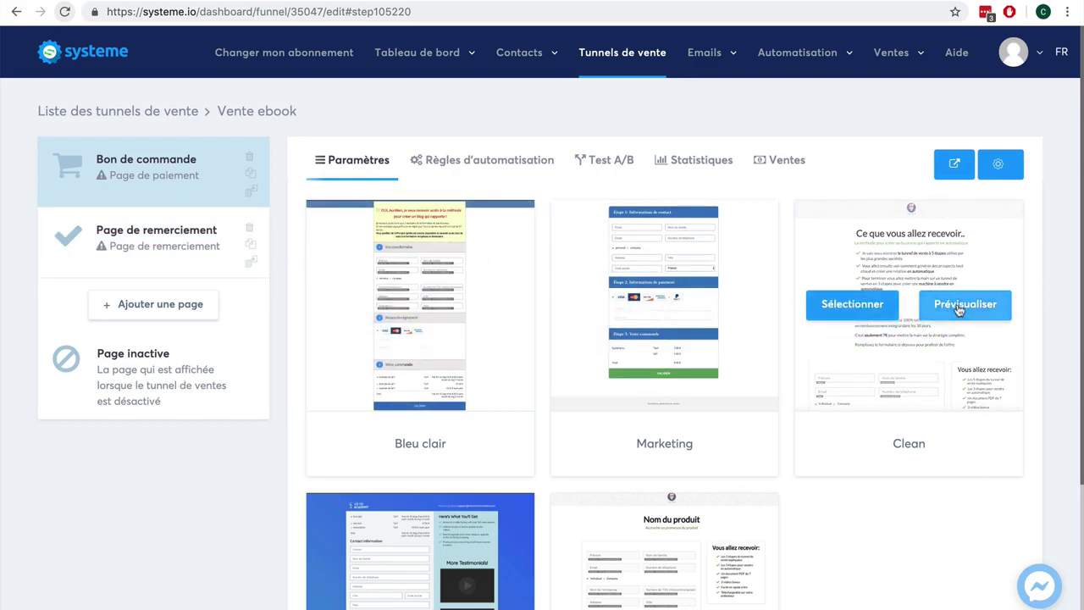
{"action": "left_click", "coordinate": [820, 310]}
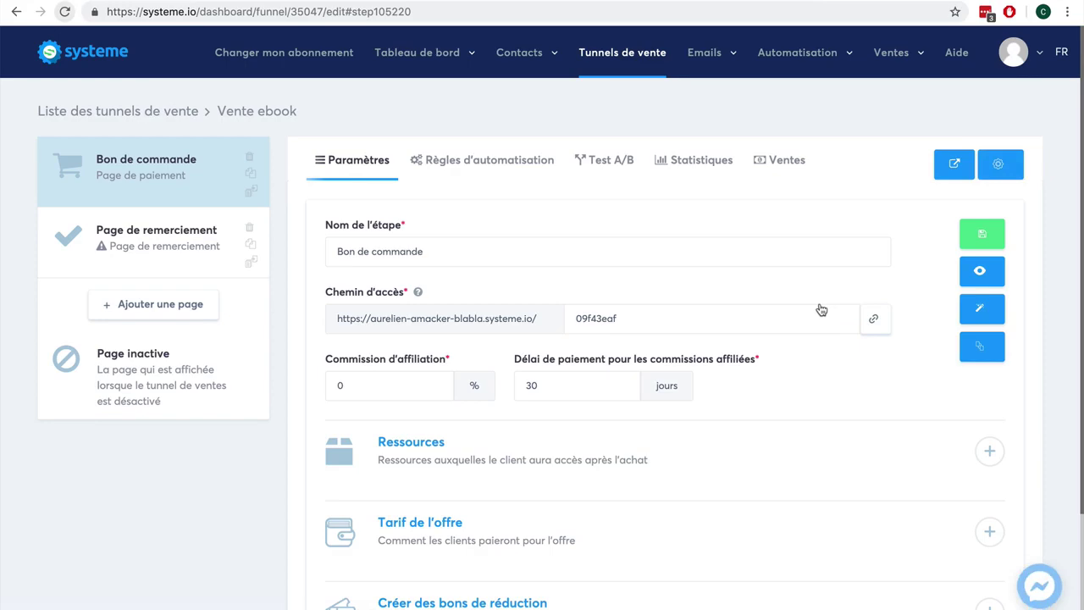
Step: Review the order page content in the page editor
{"action": "left_click", "coordinate": [983, 308]}
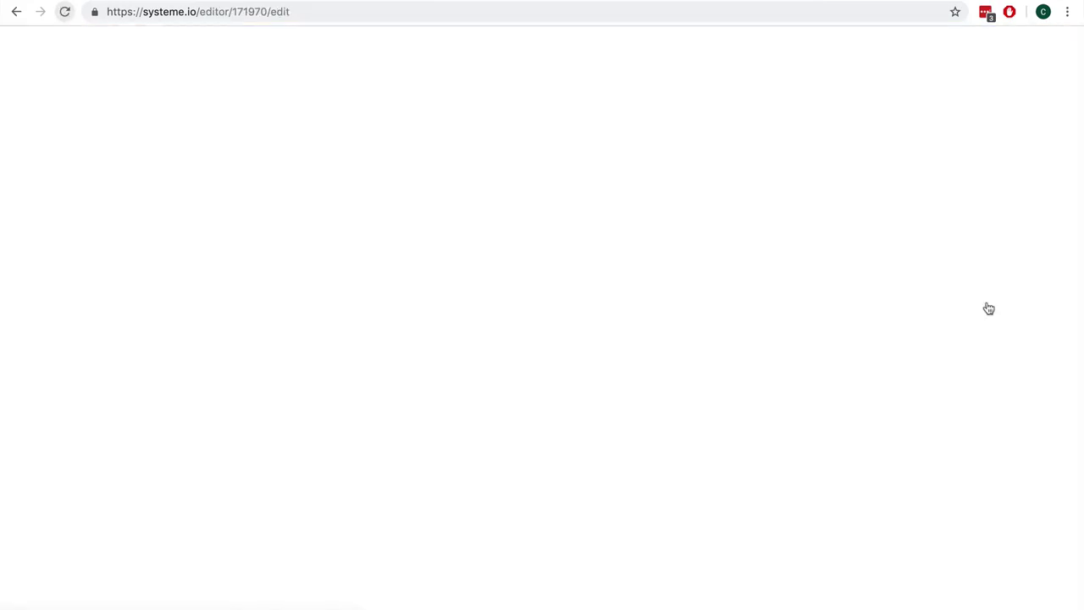
{"action": "scroll", "coordinate": [816, 302], "scroll_direction": "down", "scroll_amount": 4}
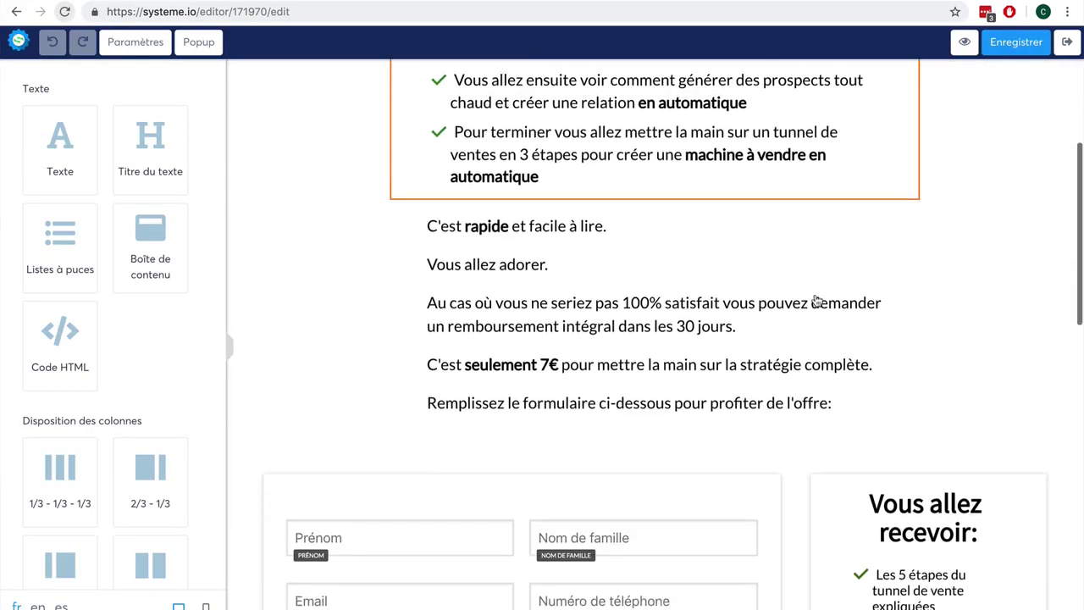
{"action": "scroll", "coordinate": [816, 302], "scroll_direction": "down", "scroll_amount": 8}
{"action": "scroll", "coordinate": [814, 303], "scroll_direction": "up", "scroll_amount": 6}
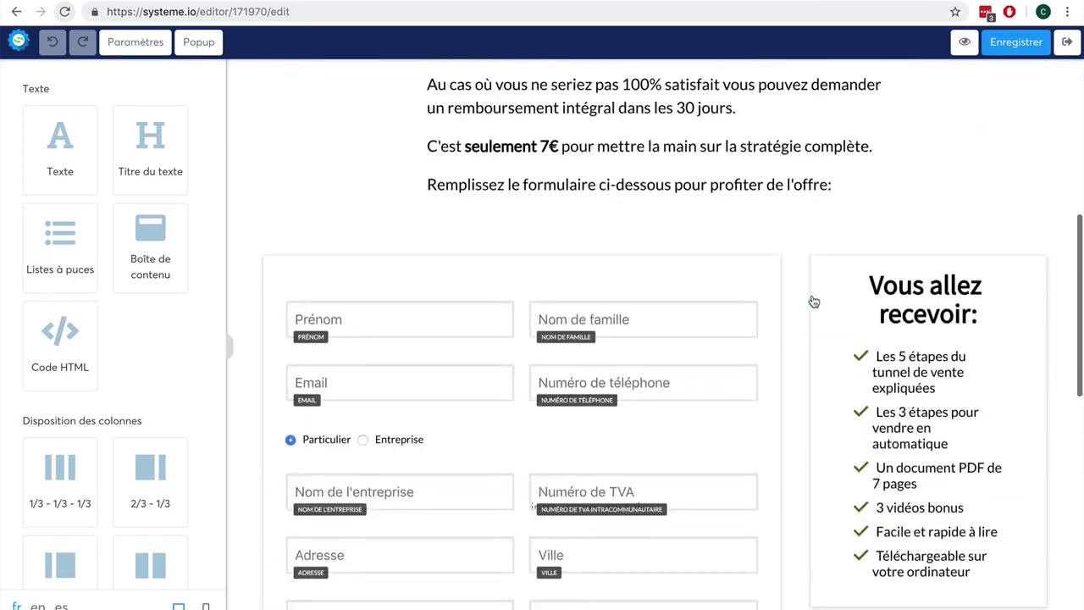
{"action": "scroll", "coordinate": [814, 302], "scroll_direction": "up", "scroll_amount": 3}
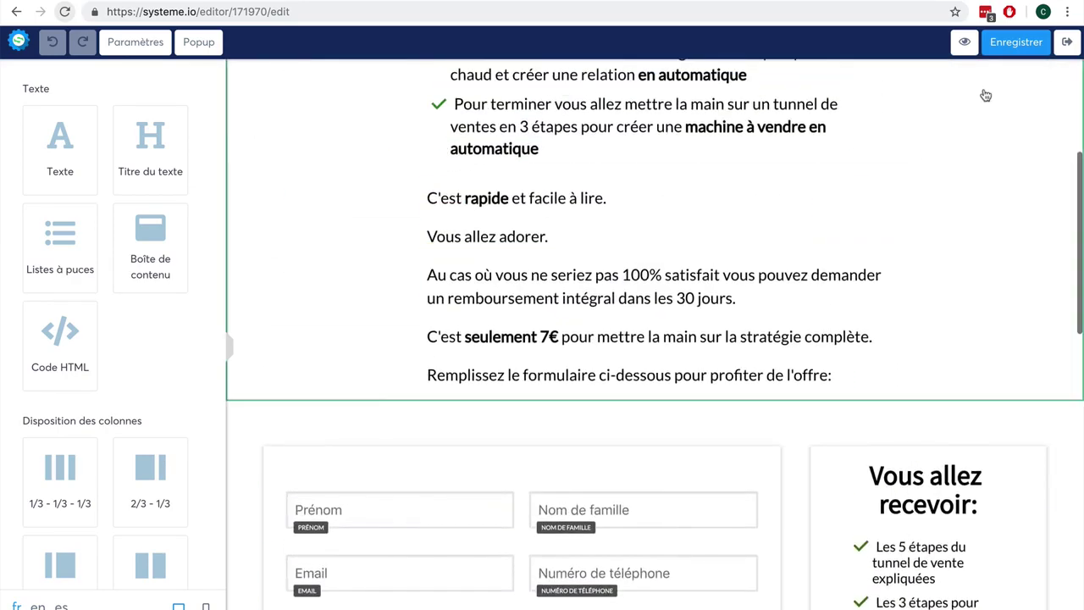
Step: Apply the Page de remerciement template to the thank-you step
{"action": "left_click", "coordinate": [1069, 43]}
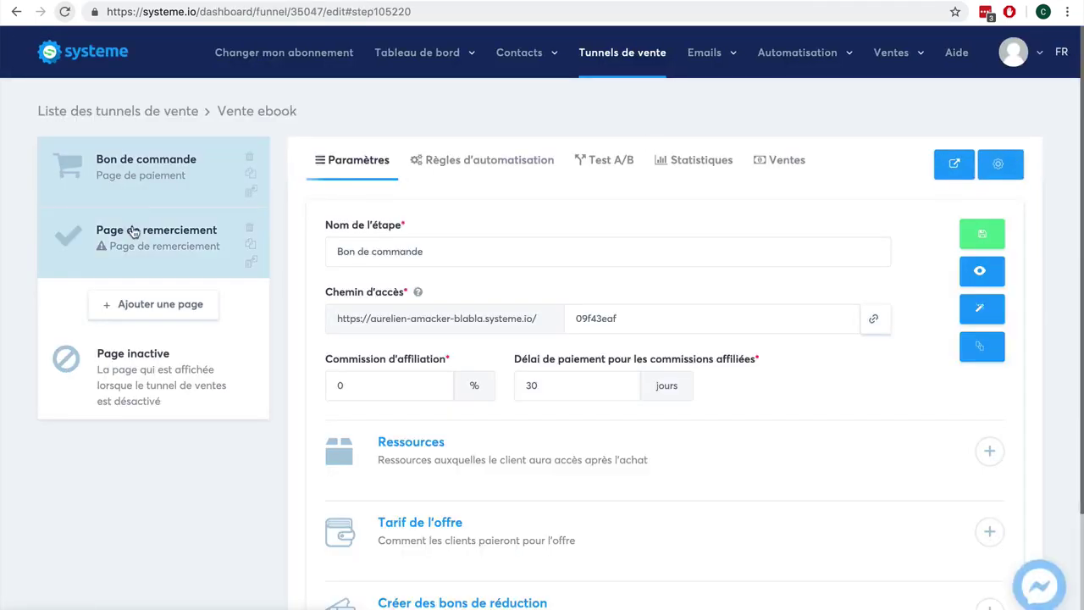
{"action": "left_click", "coordinate": [133, 232]}
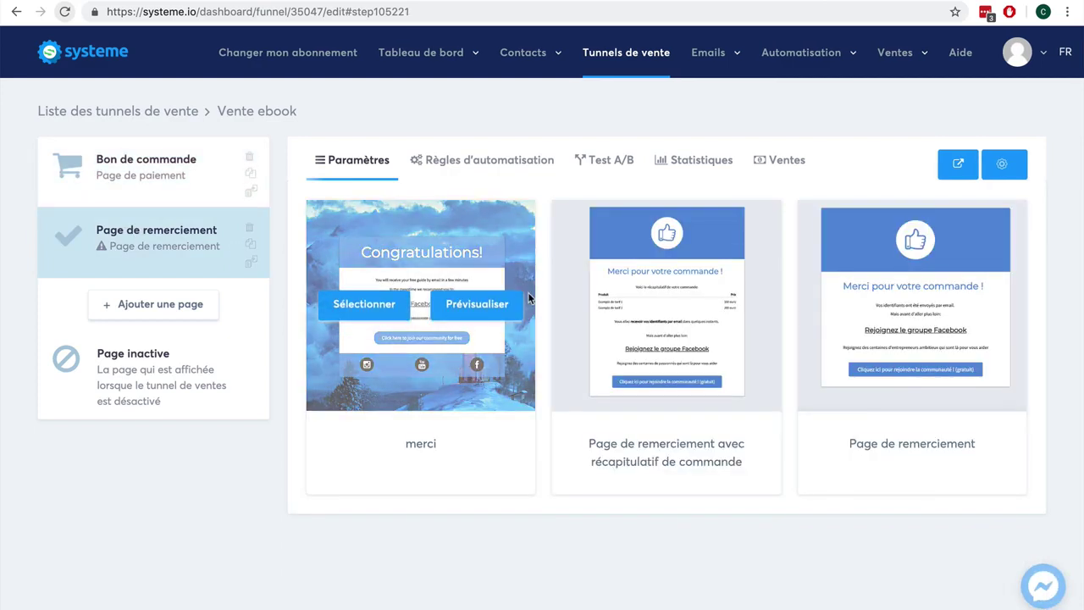
{"action": "left_click", "coordinate": [877, 312]}
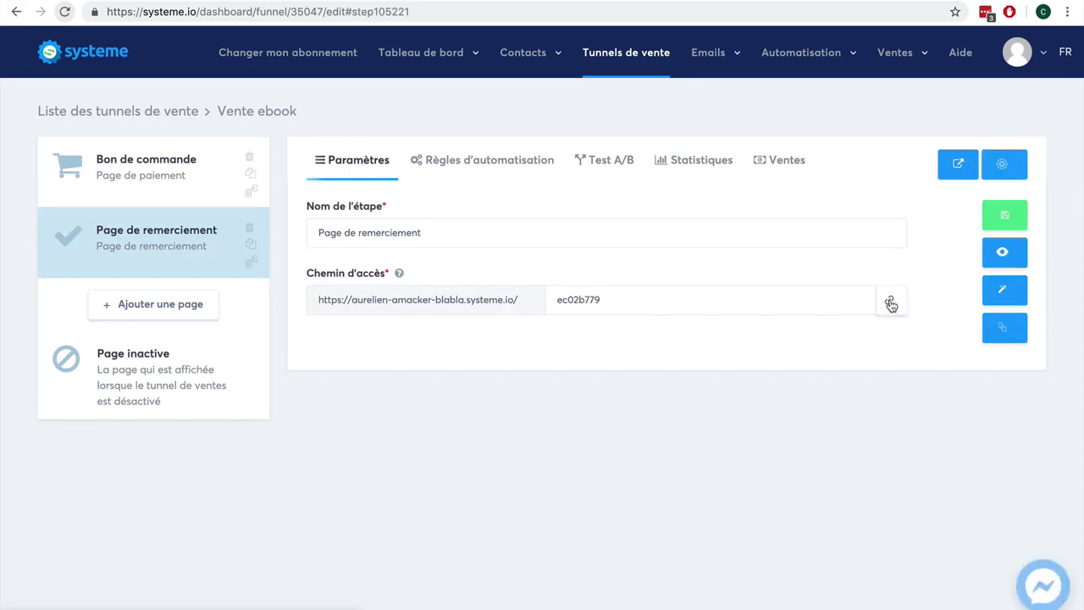
Step: Add a funnel step named 'Page de vente' of type Page de vente
{"action": "left_click", "coordinate": [150, 309]}
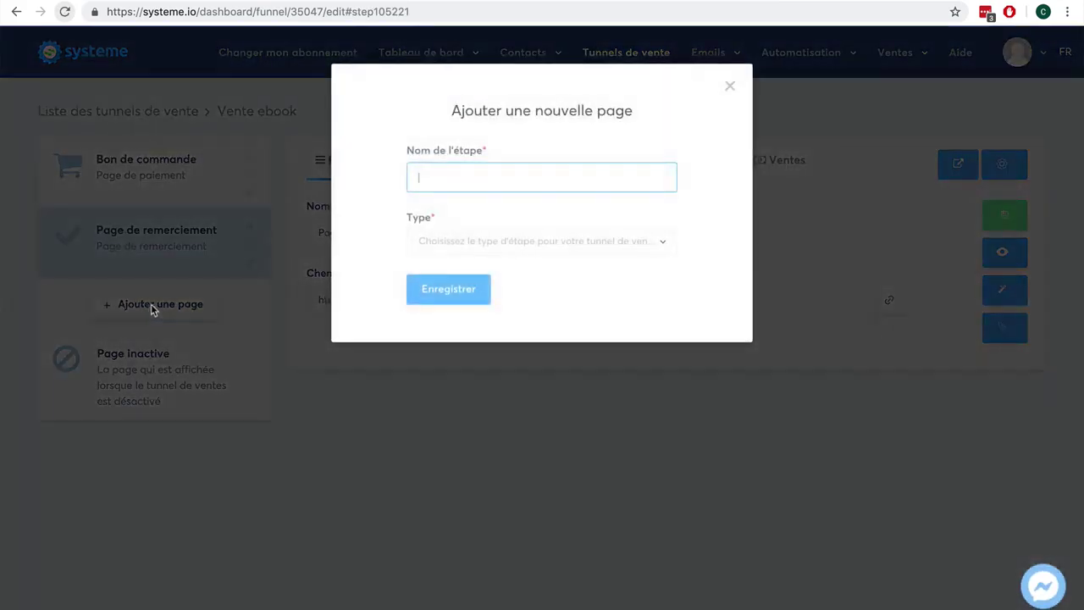
{"action": "type", "text": "Page de vente"}
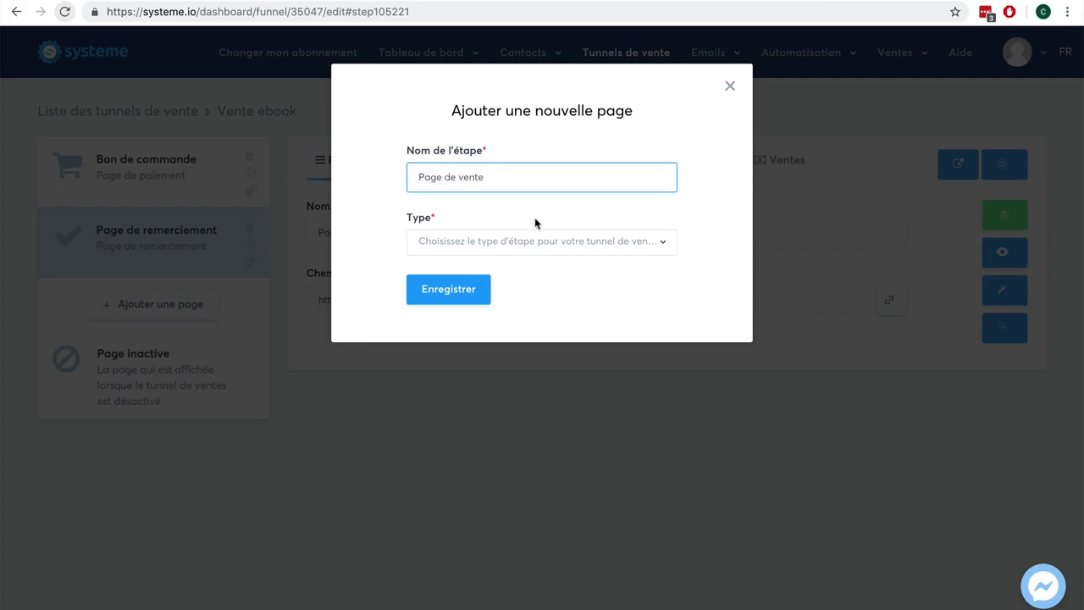
{"action": "left_click", "coordinate": [574, 243]}
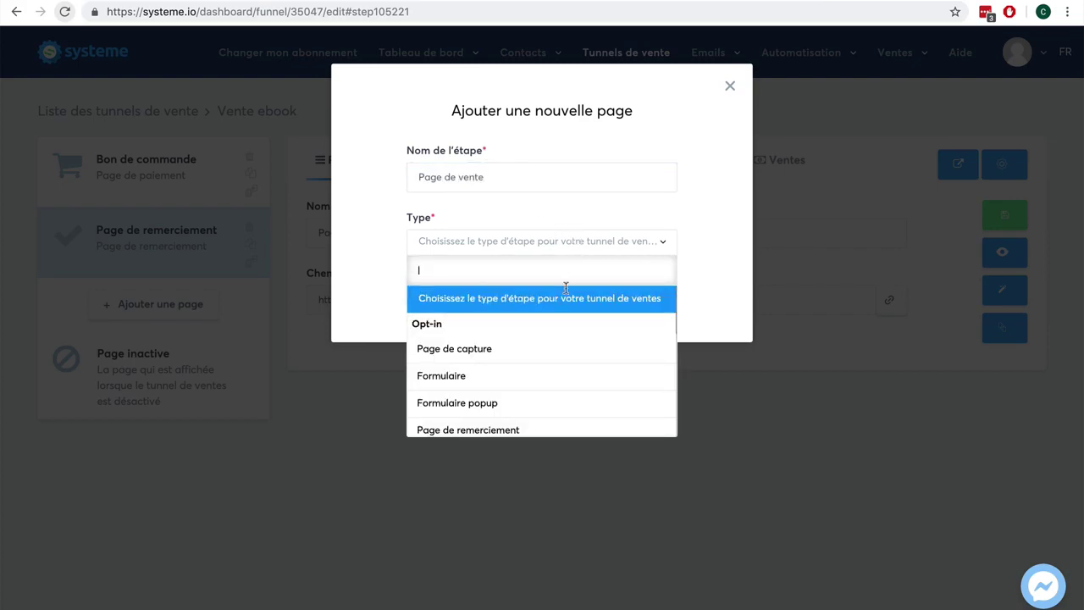
{"action": "scroll", "coordinate": [555, 357], "scroll_direction": "down", "scroll_amount": 3}
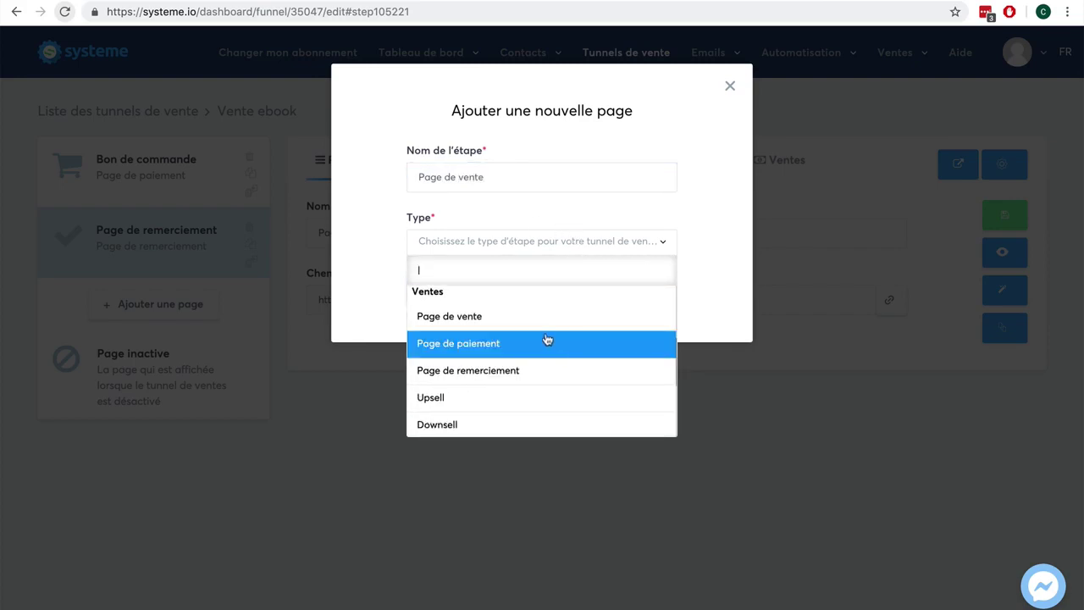
{"action": "left_click", "coordinate": [544, 322]}
{"action": "left_click", "coordinate": [451, 291]}
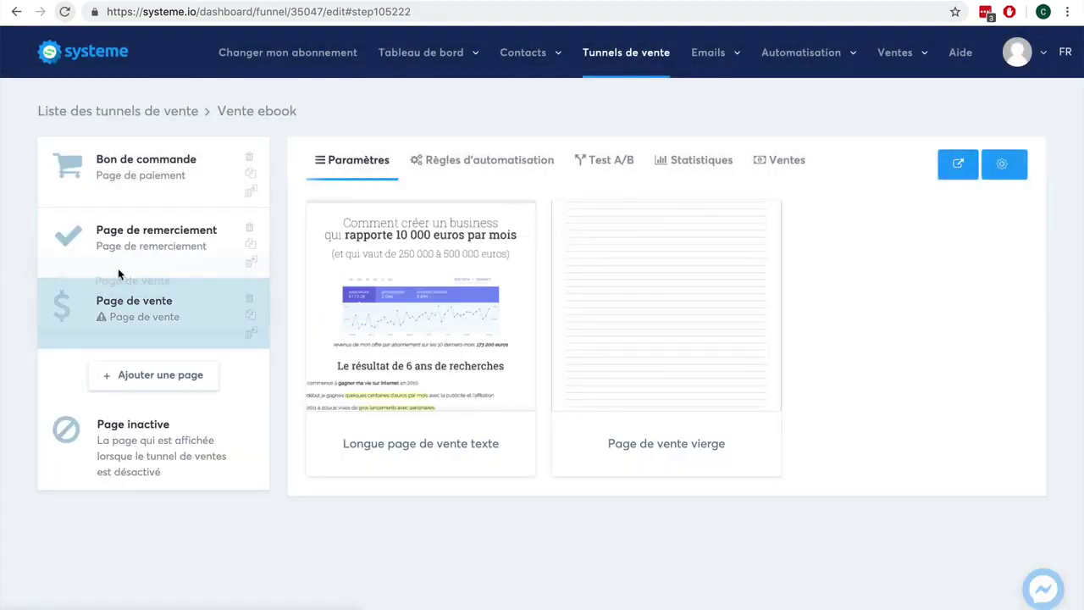
Step: Move Page de vente to the top, apply Longue page de vente texte, and save
{"action": "left_click_drag", "start_coordinate": [123, 304], "coordinate": [116, 156]}
{"action": "mouse_move", "coordinate": [373, 249]}
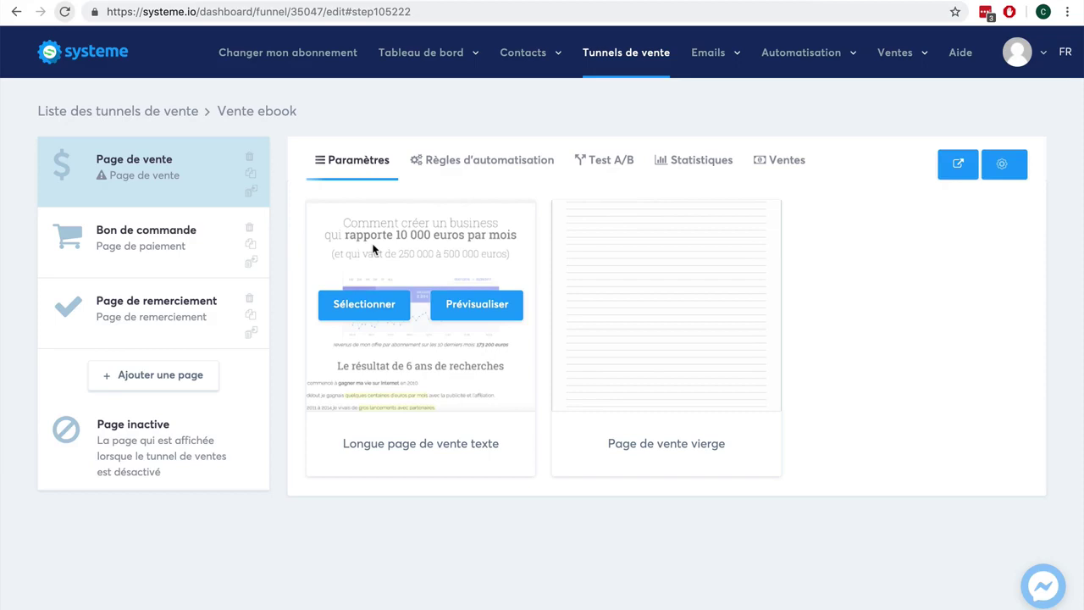
{"action": "left_click", "coordinate": [371, 309]}
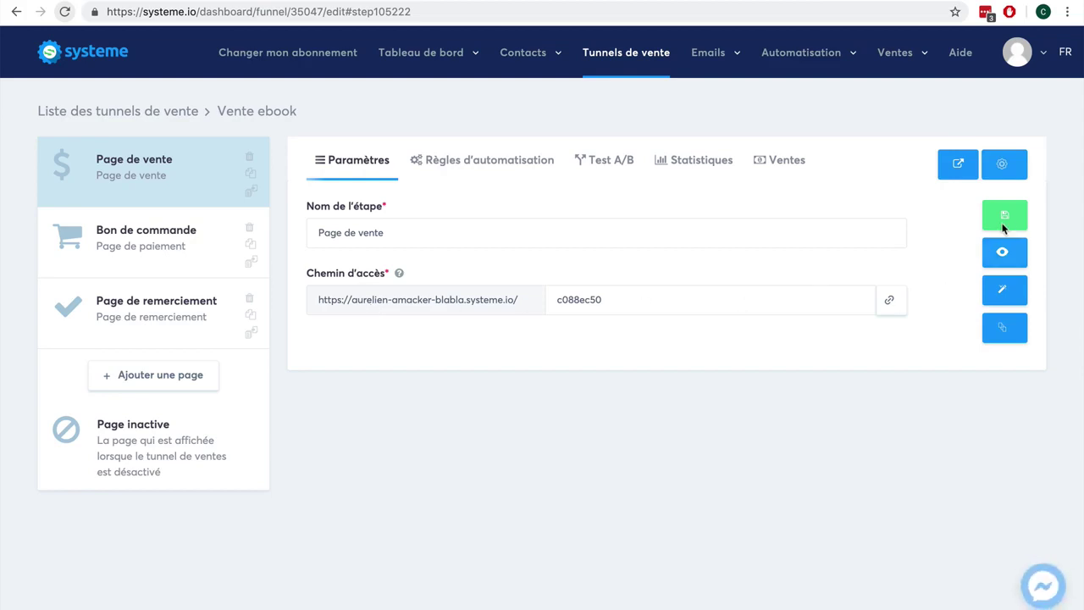
{"action": "left_click", "coordinate": [1011, 212]}
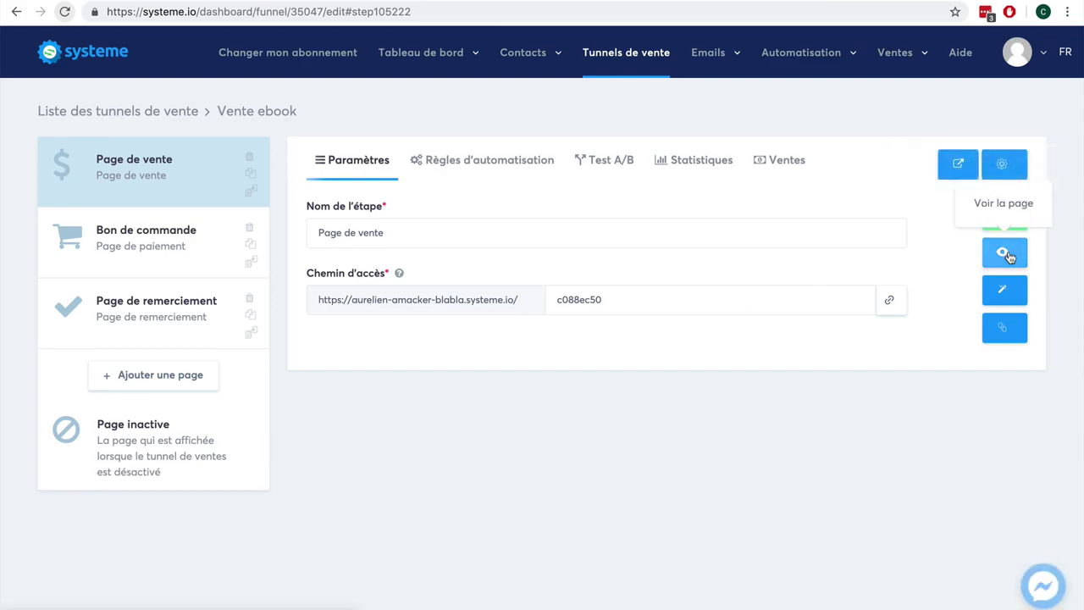
{"action": "left_click", "coordinate": [1008, 215]}
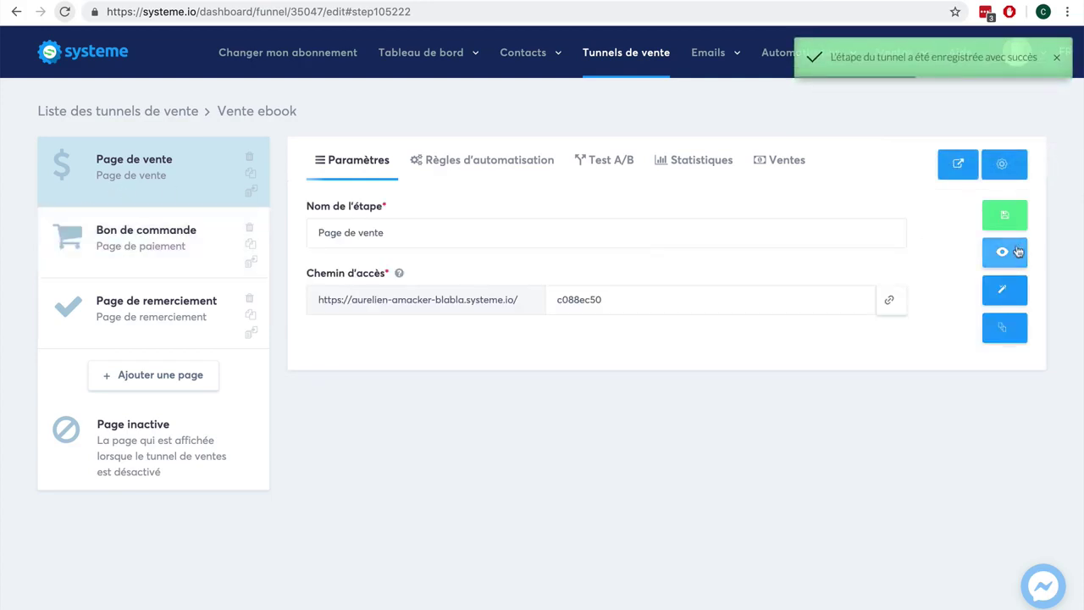
{"action": "left_click", "coordinate": [1009, 252]}
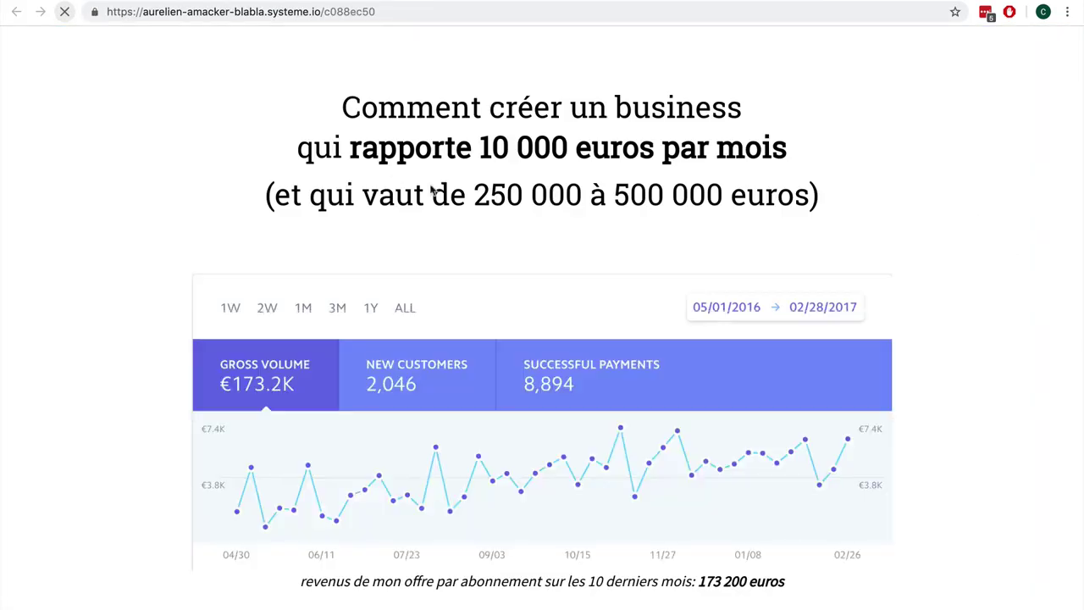
Step: Scroll through the live sales page, then return to the Bon de commande step settings
{"action": "scroll", "coordinate": [612, 319], "scroll_direction": "down", "scroll_amount": 1}
{"action": "scroll", "coordinate": [611, 318], "scroll_direction": "down", "scroll_amount": 5}
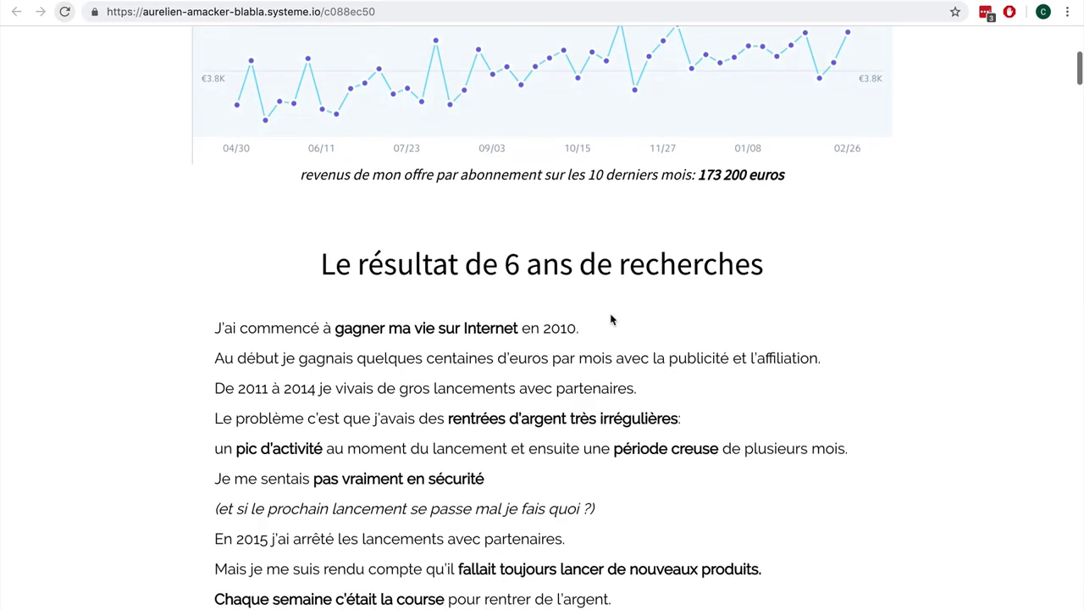
{"action": "scroll", "coordinate": [612, 318], "scroll_direction": "down", "scroll_amount": 6}
{"action": "scroll", "coordinate": [612, 318], "scroll_direction": "down", "scroll_amount": 12}
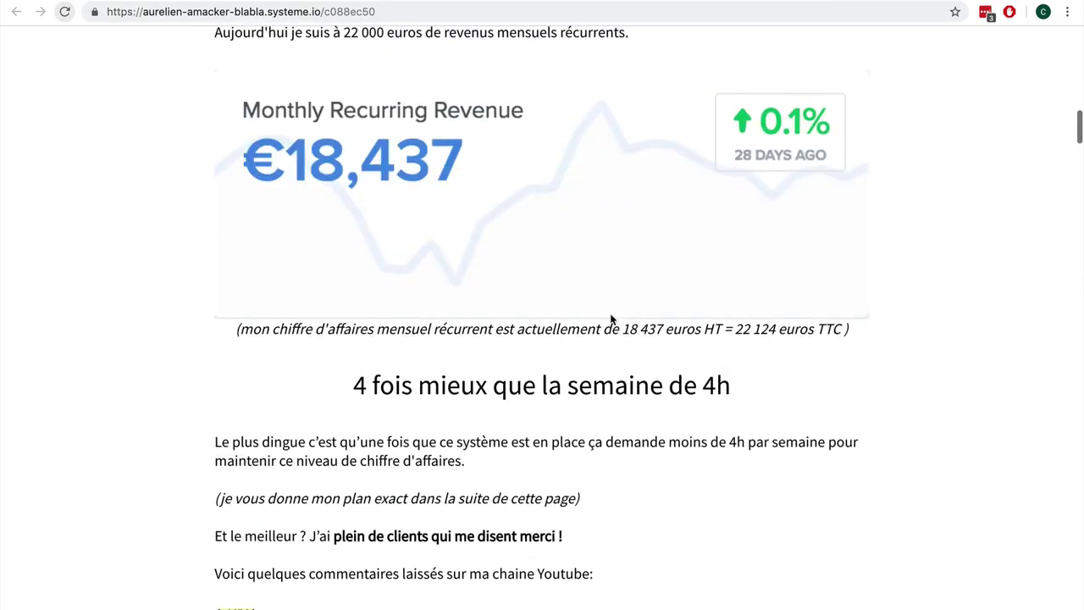
{"action": "scroll", "coordinate": [611, 318], "scroll_direction": "down", "scroll_amount": 12}
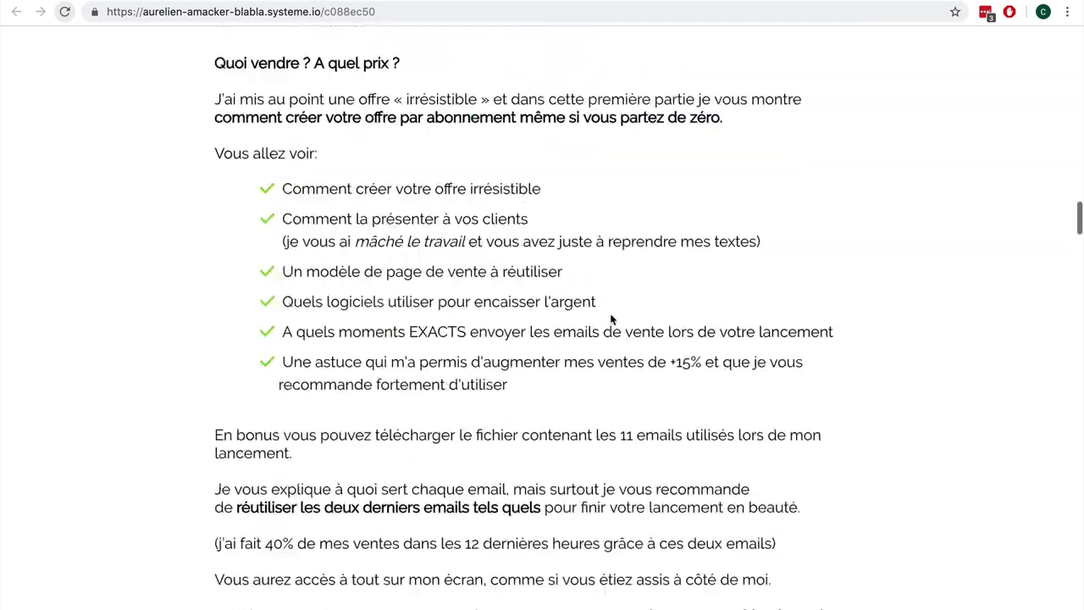
{"action": "key", "text": "ctrl+w"}
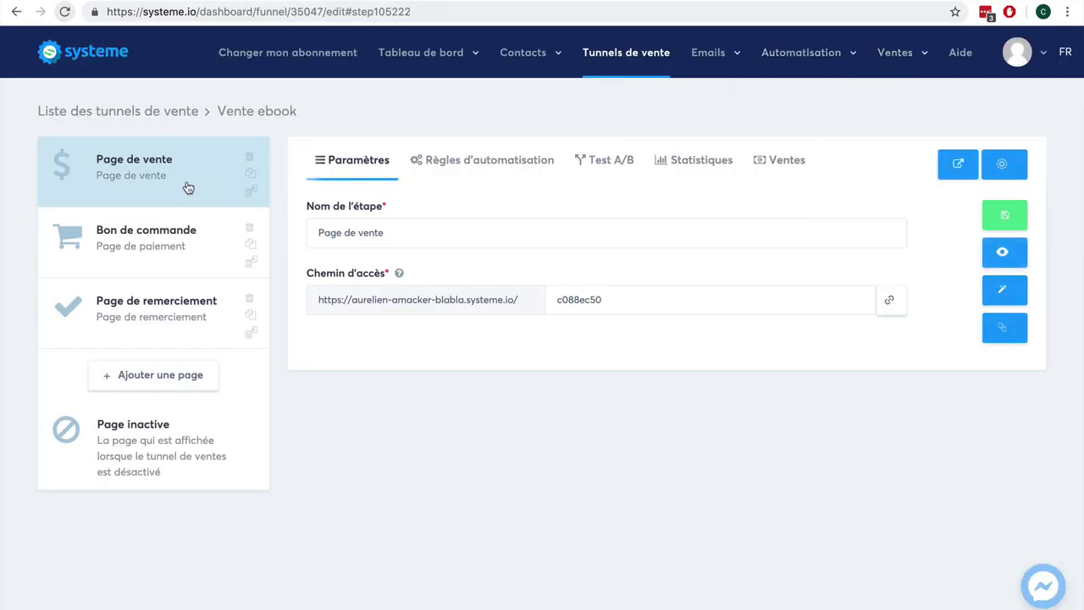
{"action": "left_click", "coordinate": [169, 237]}
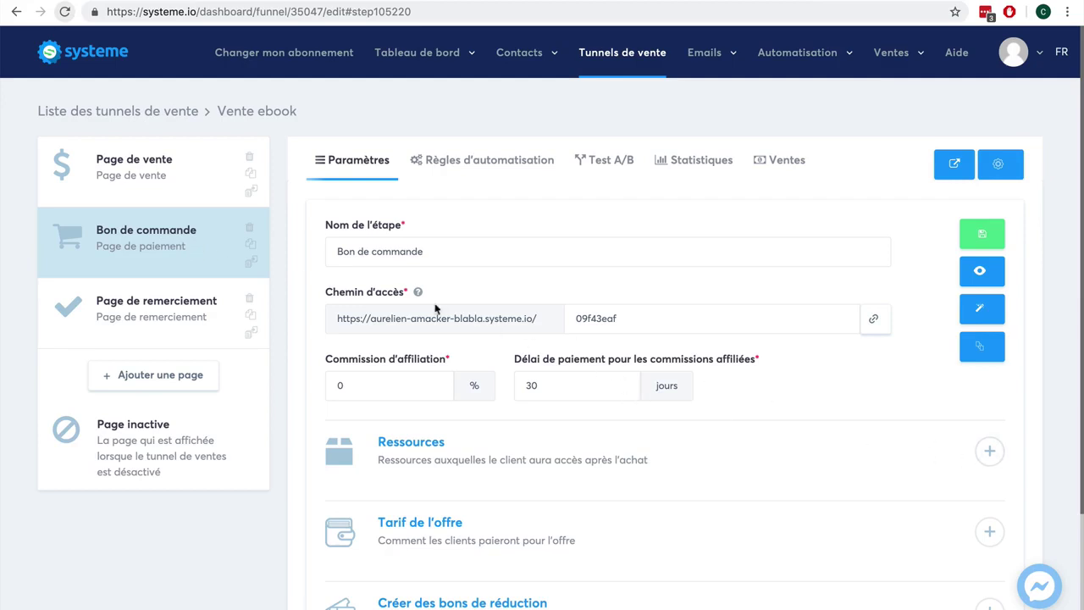
Step: Add a blank resource entry under Ressources on the Bon de commande step
{"action": "scroll", "coordinate": [993, 409], "scroll_direction": "down", "scroll_amount": 3}
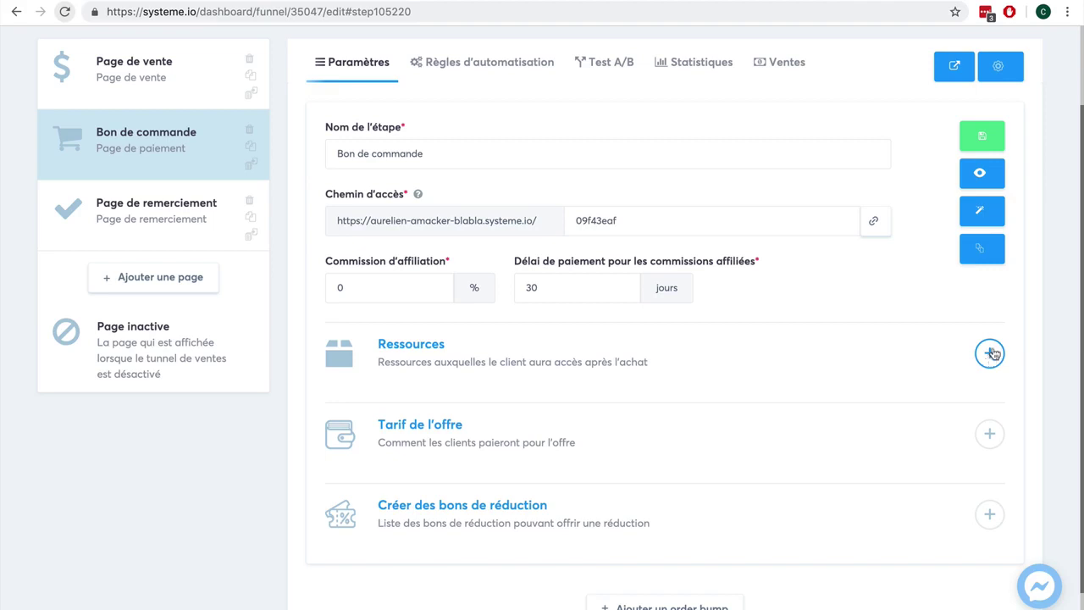
{"action": "scroll", "coordinate": [989, 359], "scroll_direction": "up", "scroll_amount": 3}
{"action": "mouse_move", "coordinate": [718, 55]}
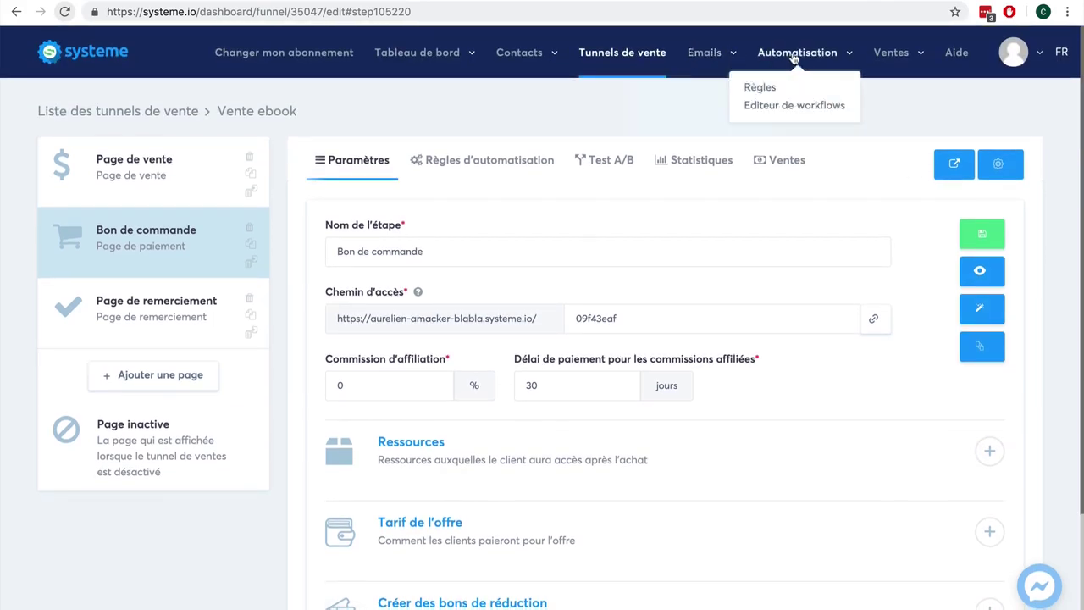
{"action": "mouse_move", "coordinate": [894, 56]}
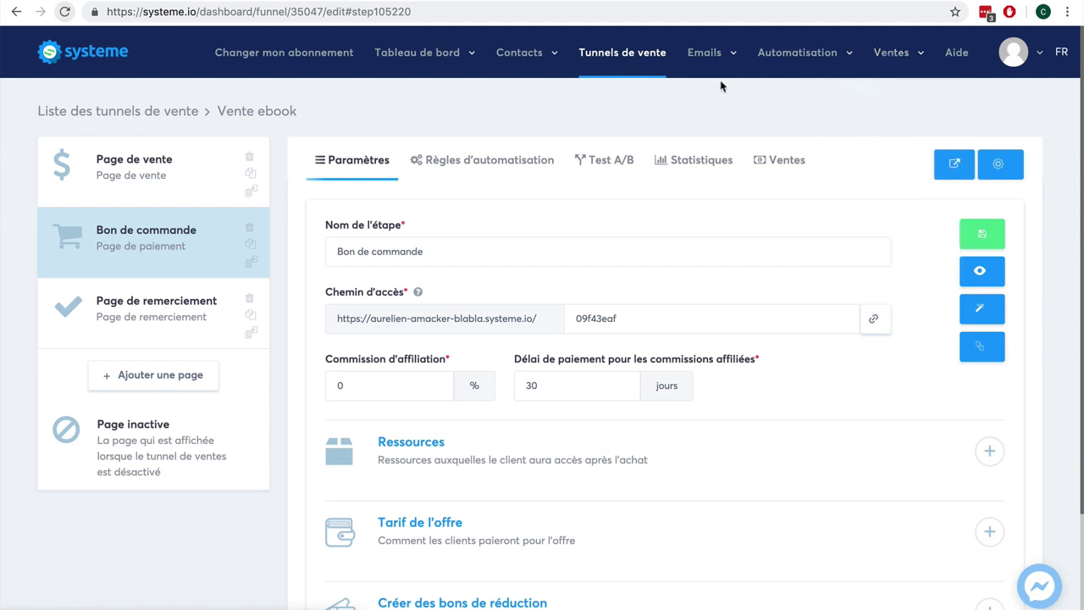
{"action": "scroll", "coordinate": [1058, 278], "scroll_direction": "down", "scroll_amount": 3}
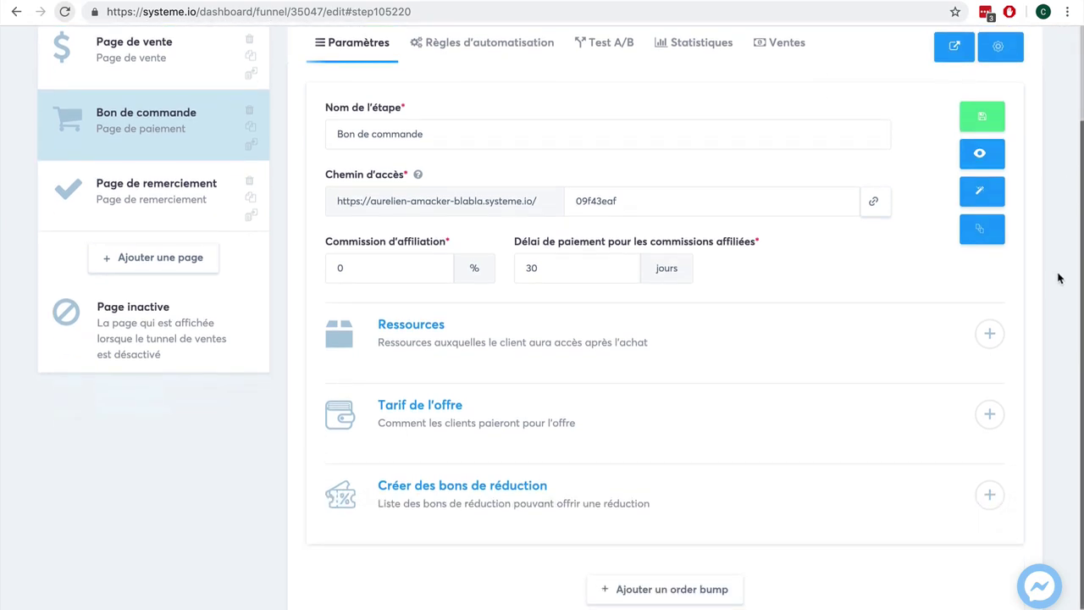
{"action": "left_click", "coordinate": [989, 333]}
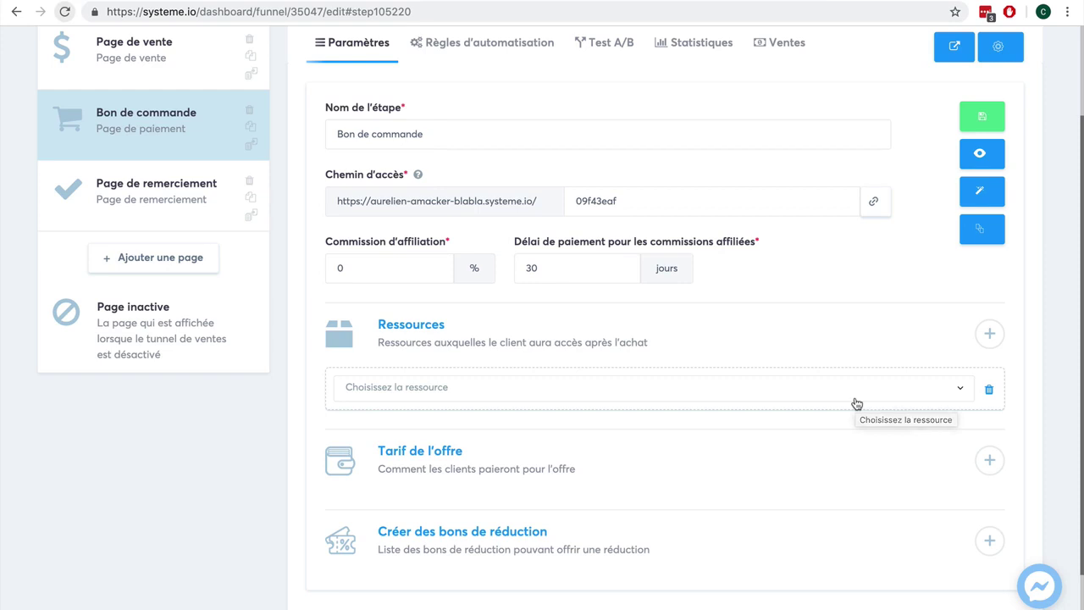
Step: Set the resource to Ajouter un tag with the Client-ebook tag
{"action": "left_click", "coordinate": [855, 402]}
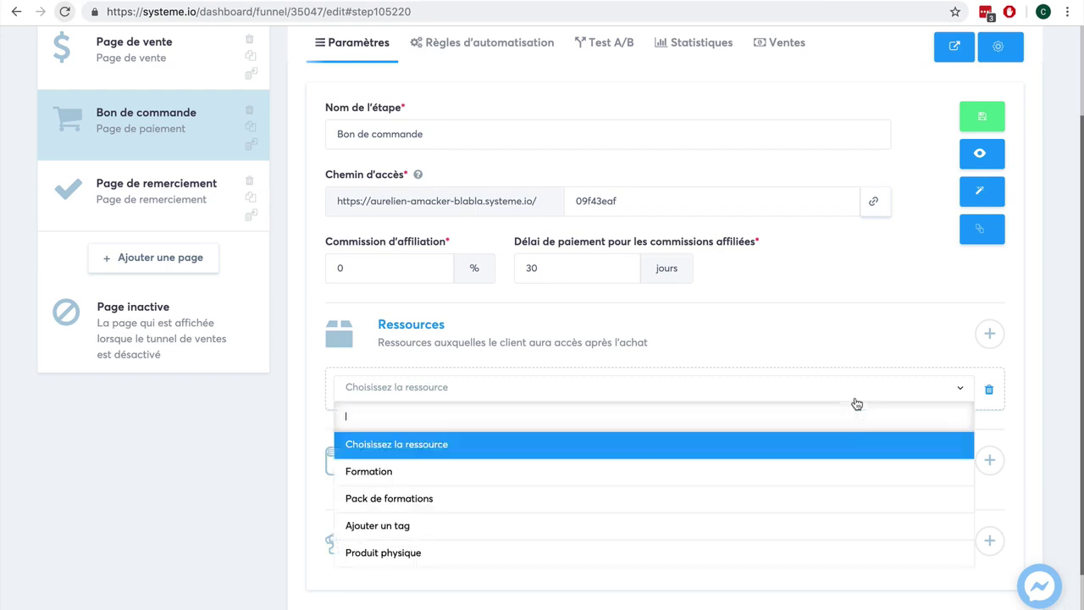
{"action": "left_click", "coordinate": [785, 524]}
{"action": "left_click", "coordinate": [585, 443]}
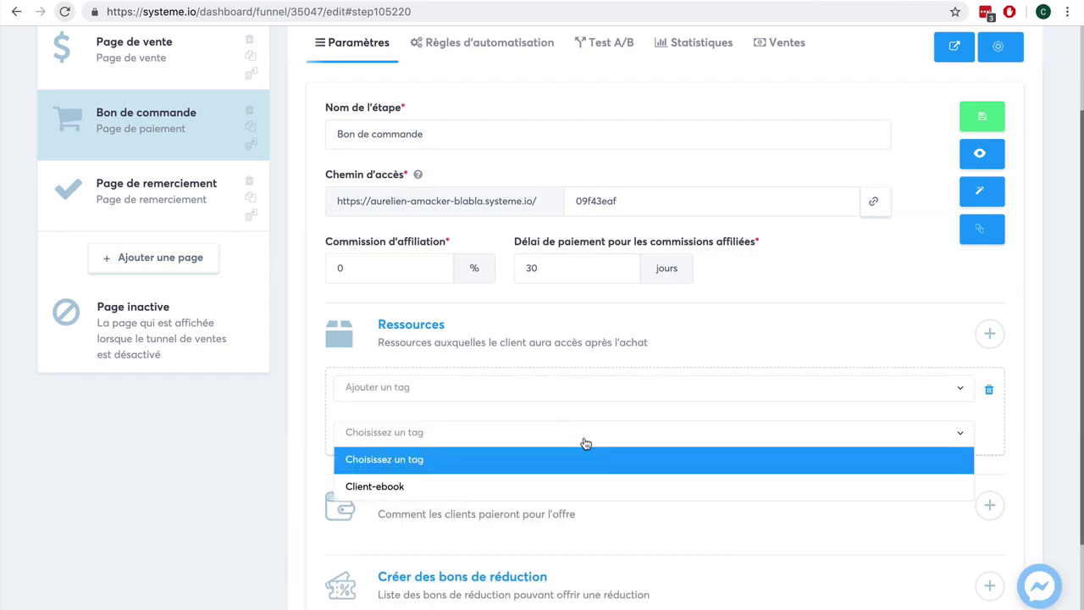
{"action": "left_click", "coordinate": [580, 489]}
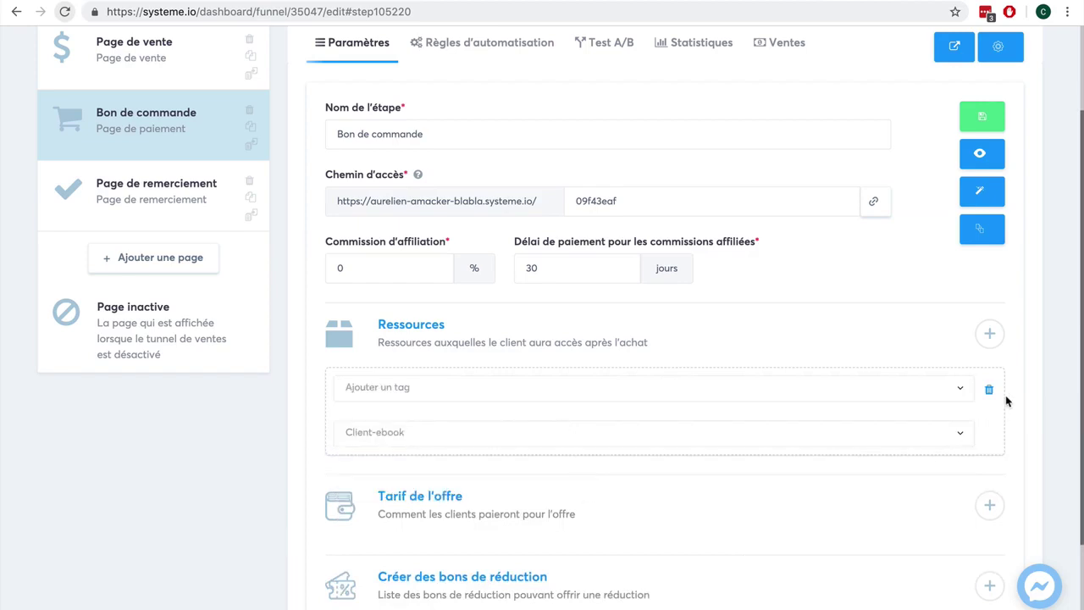
Step: Add a second resource slot and browse its types without choosing one
{"action": "left_click", "coordinate": [990, 333]}
{"action": "scroll", "coordinate": [1030, 419], "scroll_direction": "down", "scroll_amount": 1}
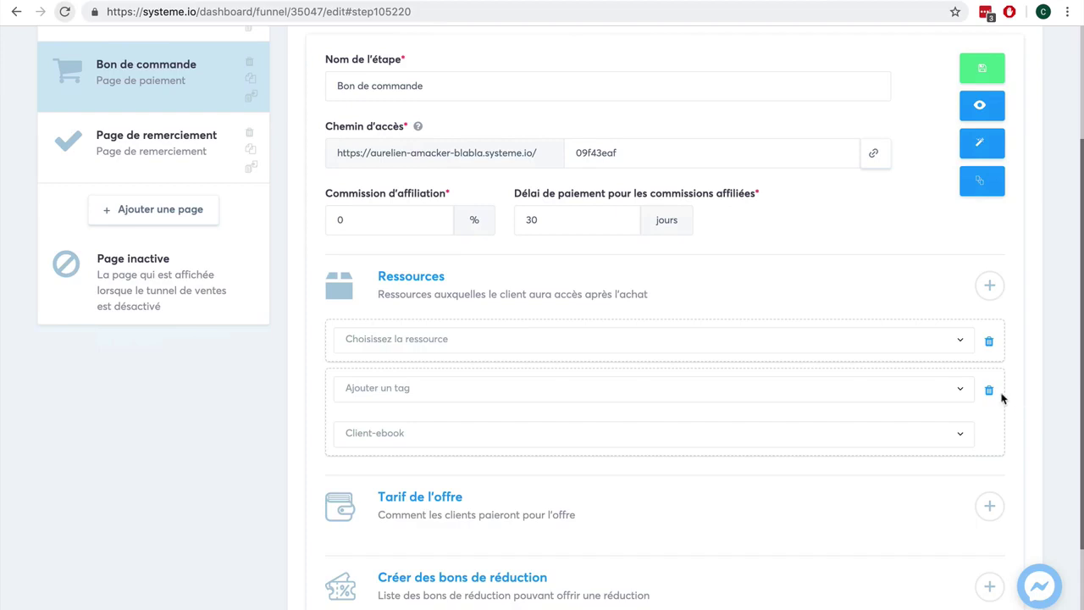
{"action": "left_click", "coordinate": [881, 346]}
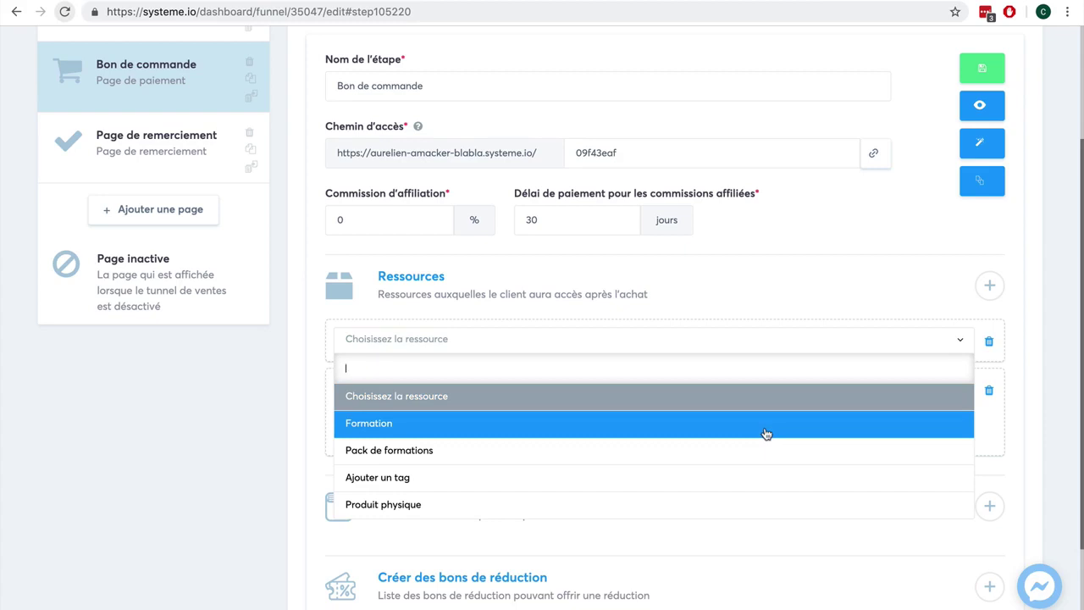
{"action": "scroll", "coordinate": [755, 484], "scroll_direction": "down", "scroll_amount": 1}
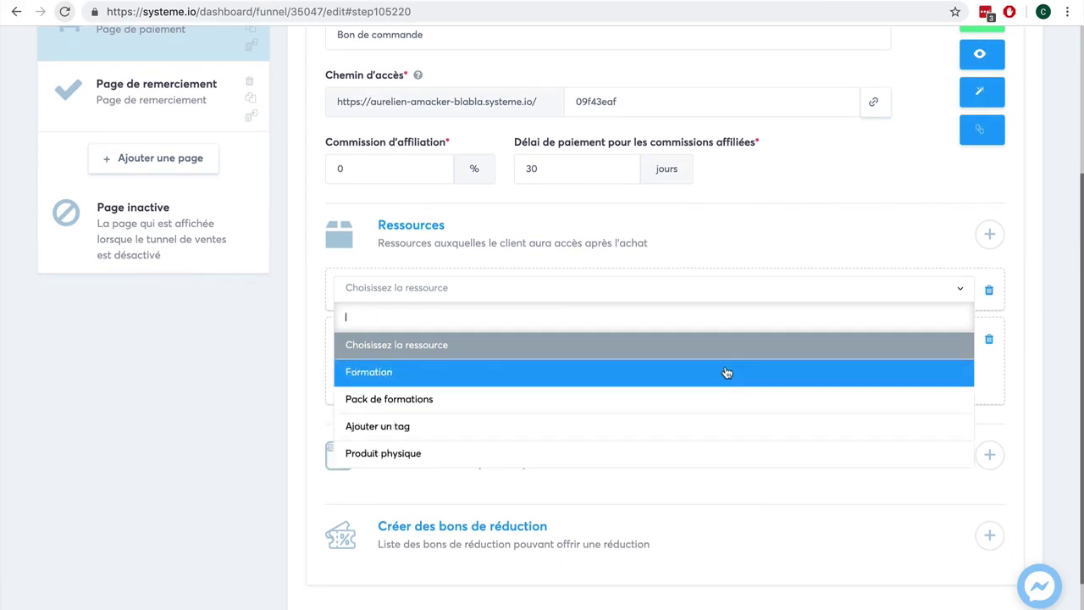
{"action": "left_click", "coordinate": [286, 364]}
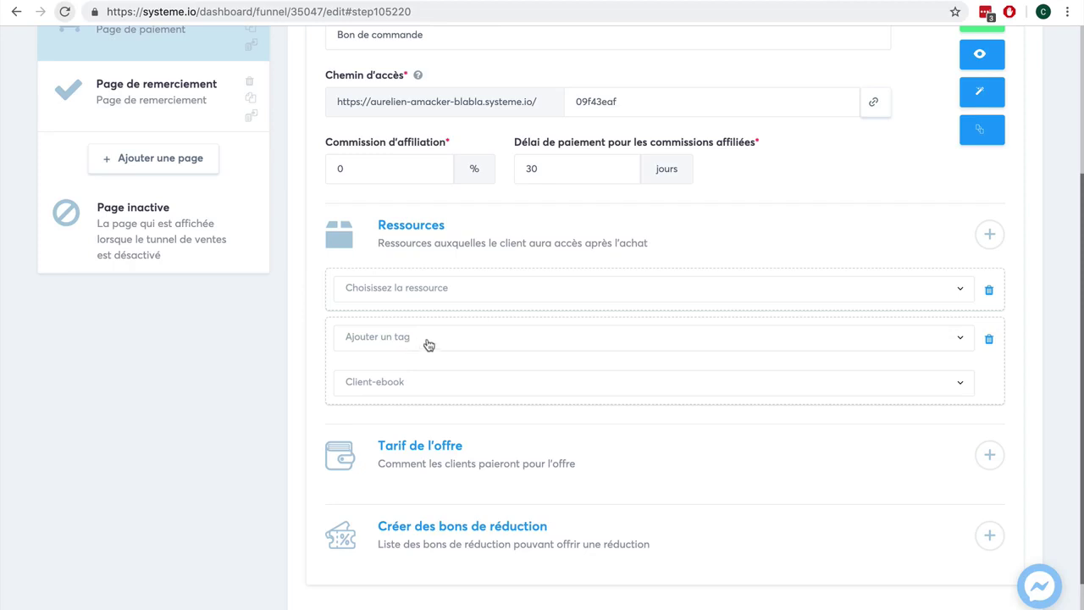
{"action": "scroll", "coordinate": [1015, 277], "scroll_direction": "up", "scroll_amount": 3}
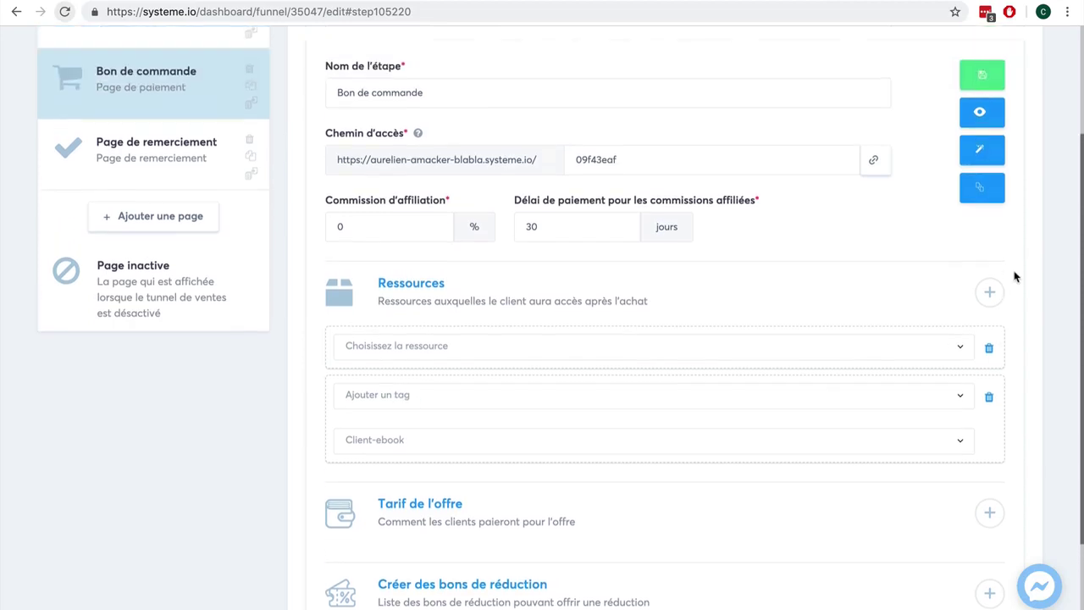
{"action": "scroll", "coordinate": [1015, 277], "scroll_direction": "up", "scroll_amount": 1}
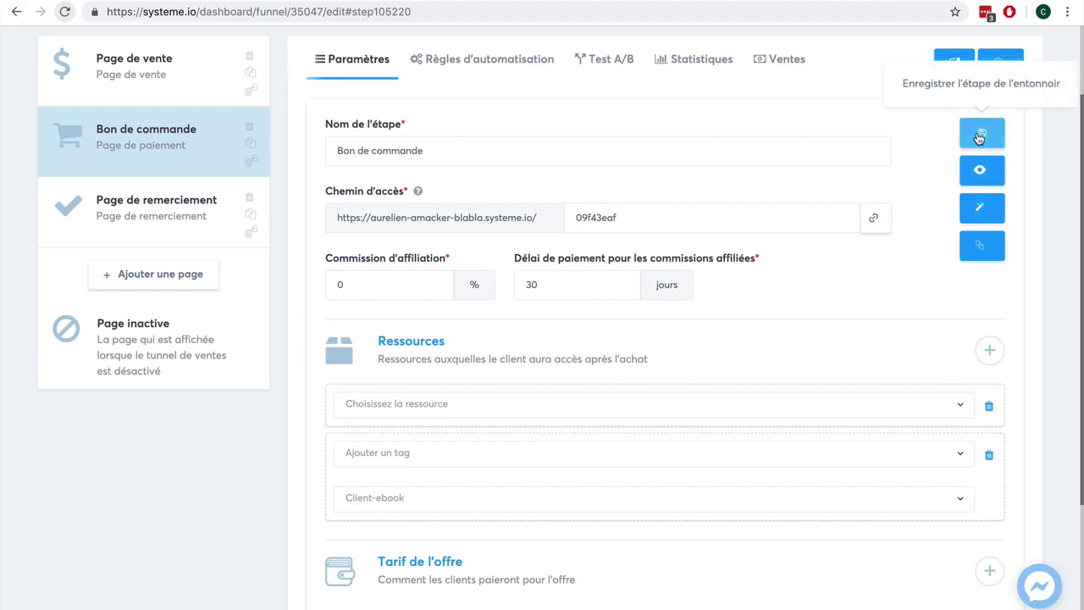
Step: Delete the empty resource row that blocks saving the Bon de commande step
{"action": "left_click", "coordinate": [979, 138]}
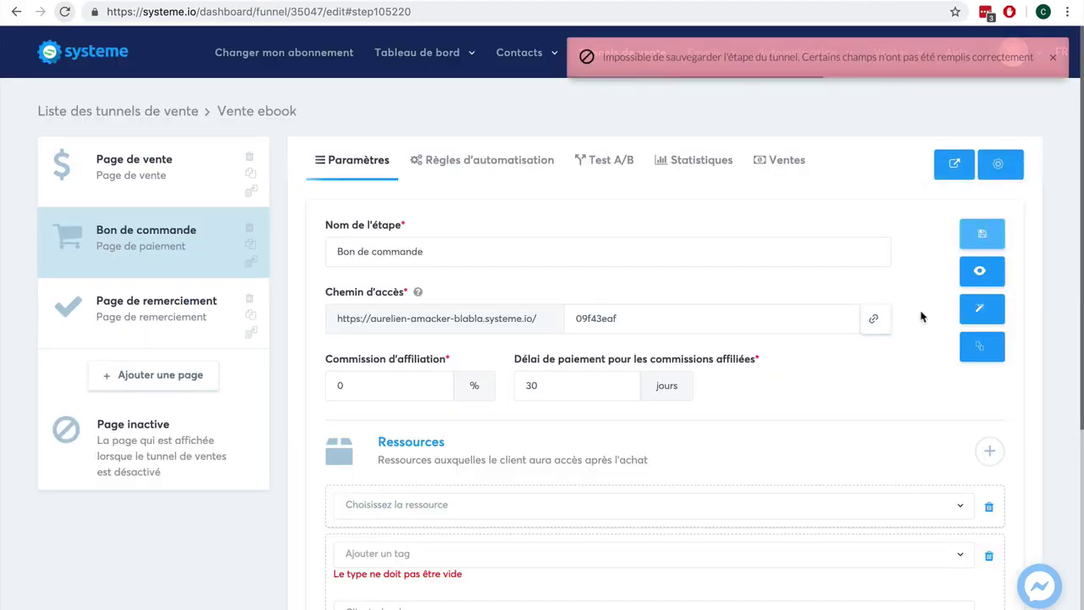
{"action": "left_click", "coordinate": [659, 555]}
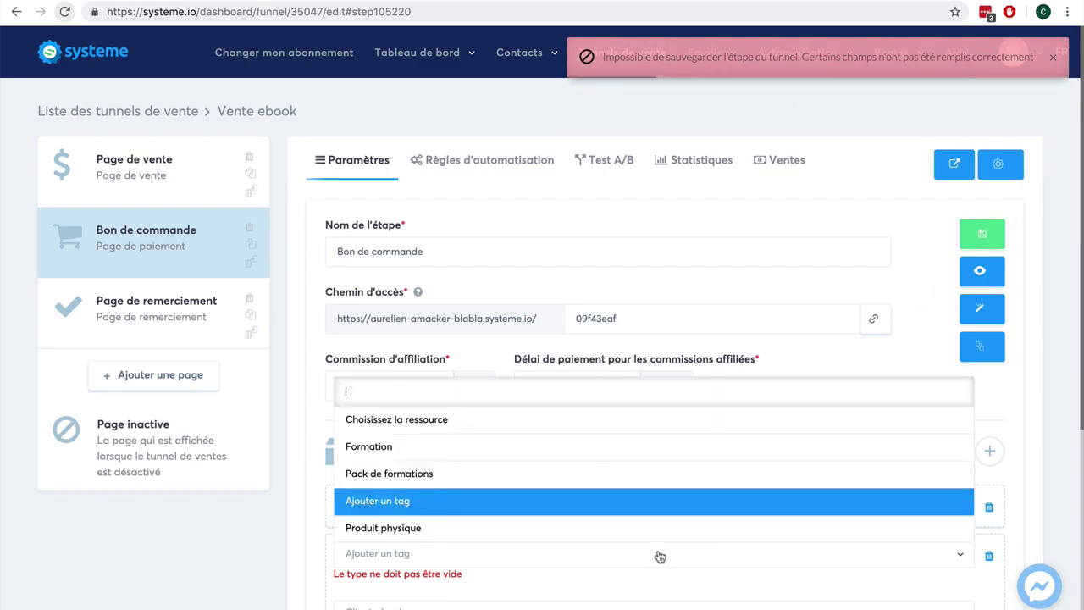
{"action": "left_click", "coordinate": [1032, 530]}
{"action": "scroll", "coordinate": [806, 467], "scroll_direction": "down", "scroll_amount": 2}
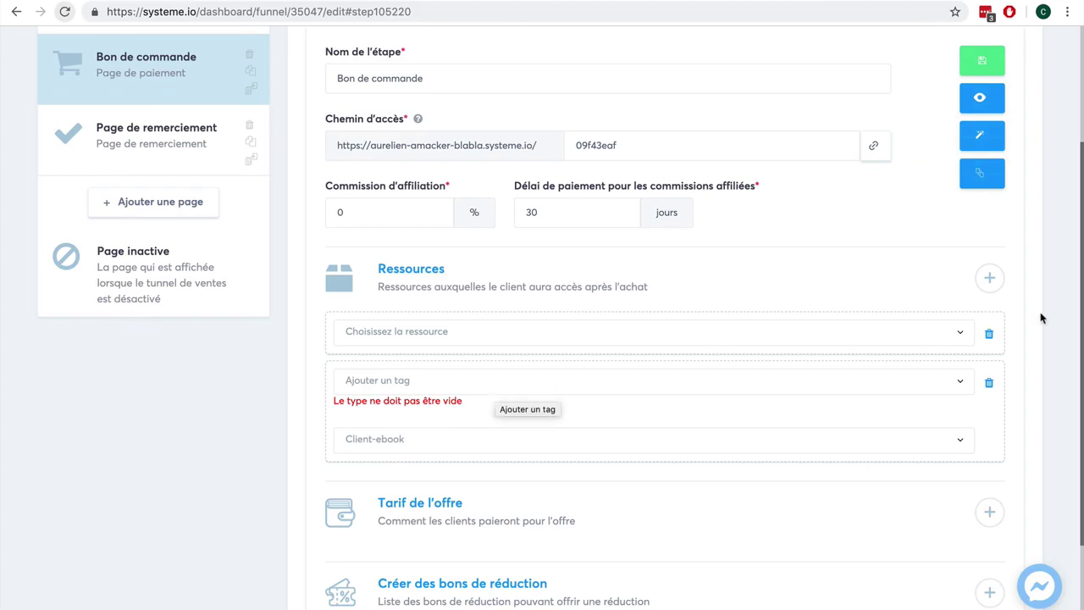
{"action": "left_click", "coordinate": [989, 333]}
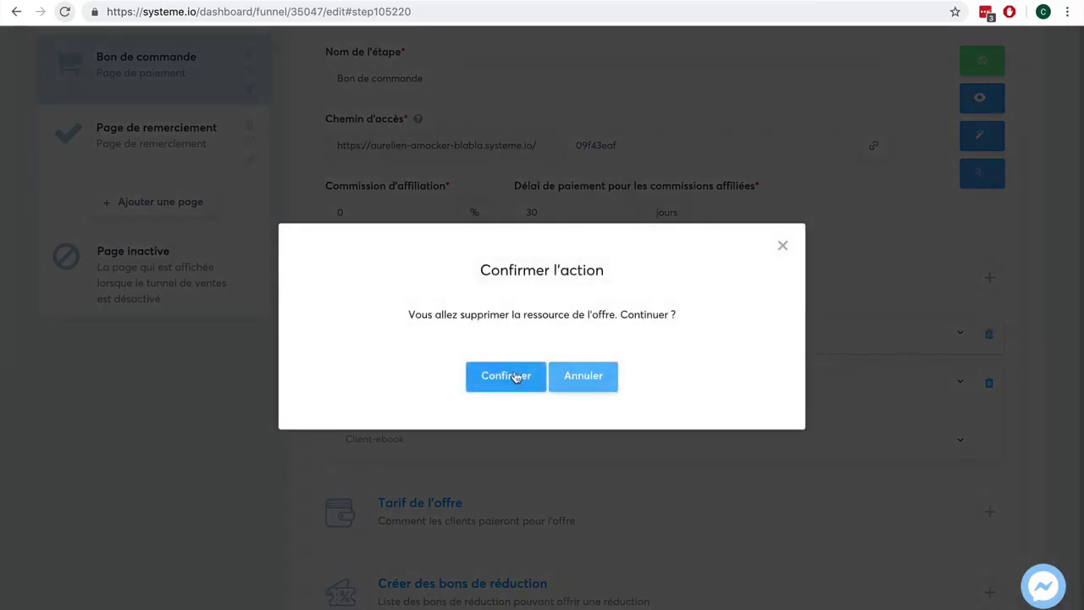
{"action": "left_click", "coordinate": [511, 376]}
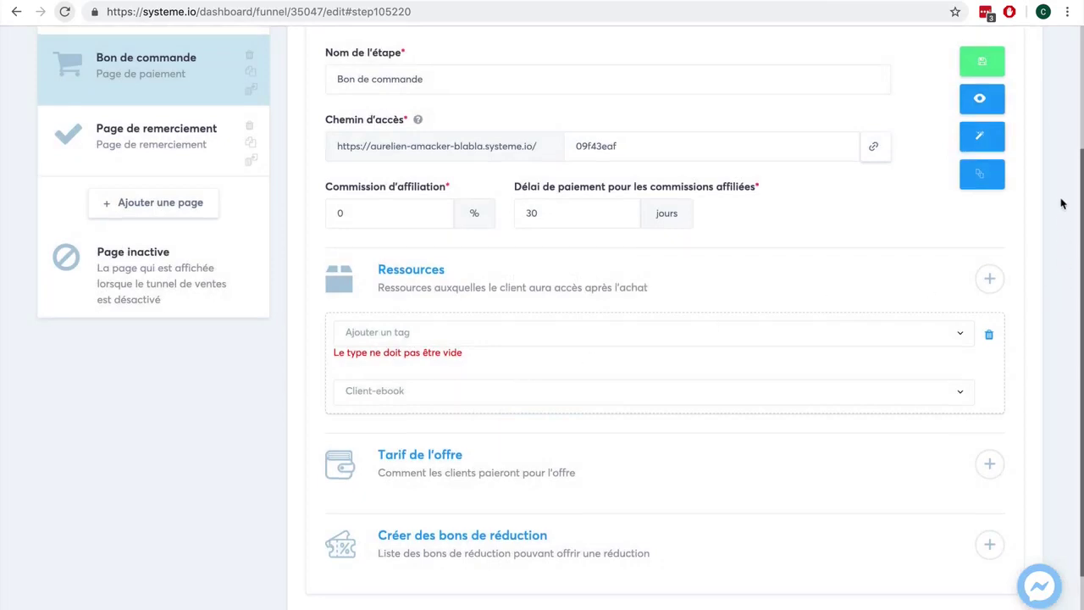
Step: Save the Bon de commande step with its Client-ebook tag and view its automation rules
{"action": "scroll", "coordinate": [1062, 203], "scroll_direction": "up", "scroll_amount": 1}
{"action": "left_click", "coordinate": [976, 90]}
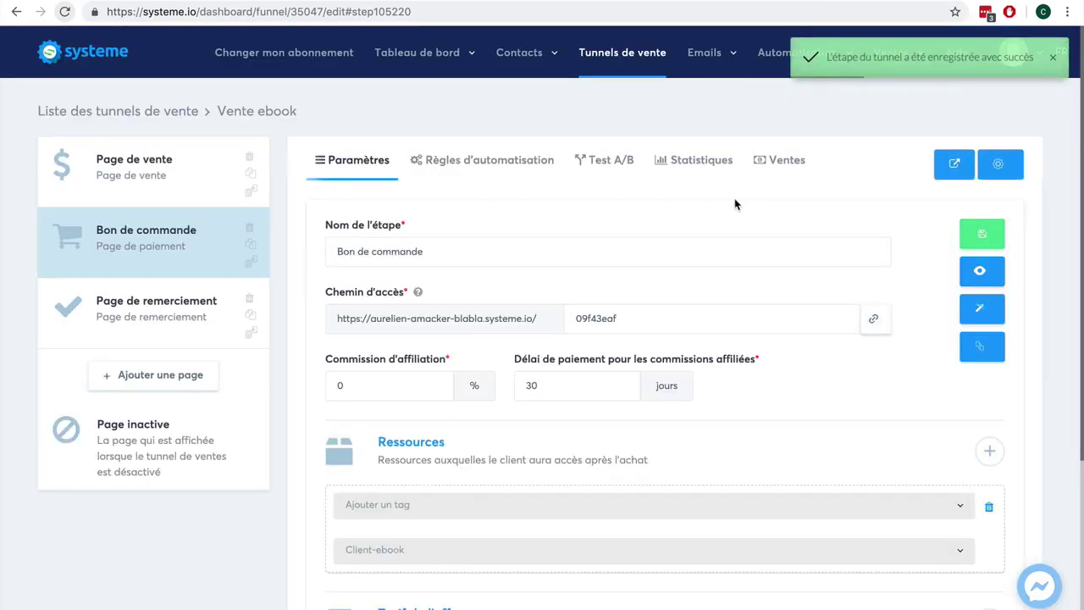
{"action": "left_click", "coordinate": [503, 166]}
Step: Open the Ajouter une action list for the Nouvelle vente rule
{"action": "mouse_move", "coordinate": [677, 72]}
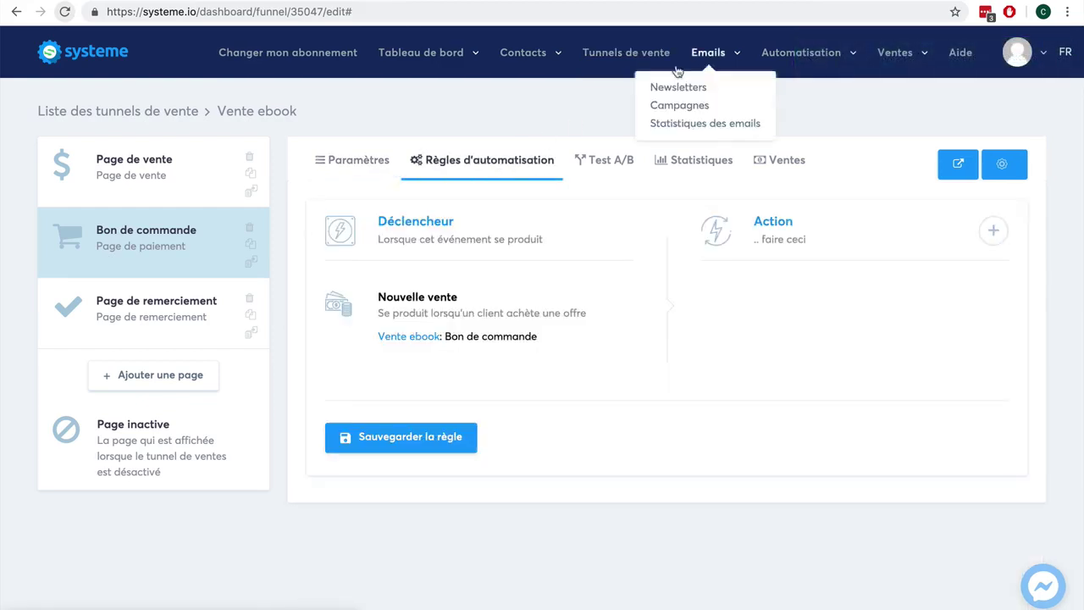
{"action": "mouse_move", "coordinate": [775, 61]}
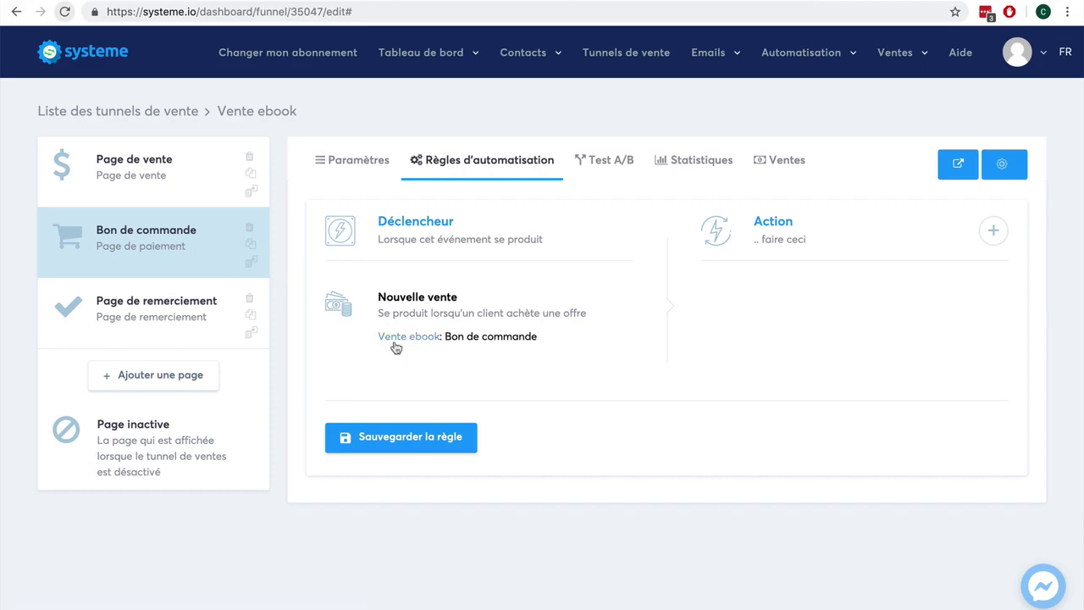
{"action": "left_click", "coordinate": [993, 230]}
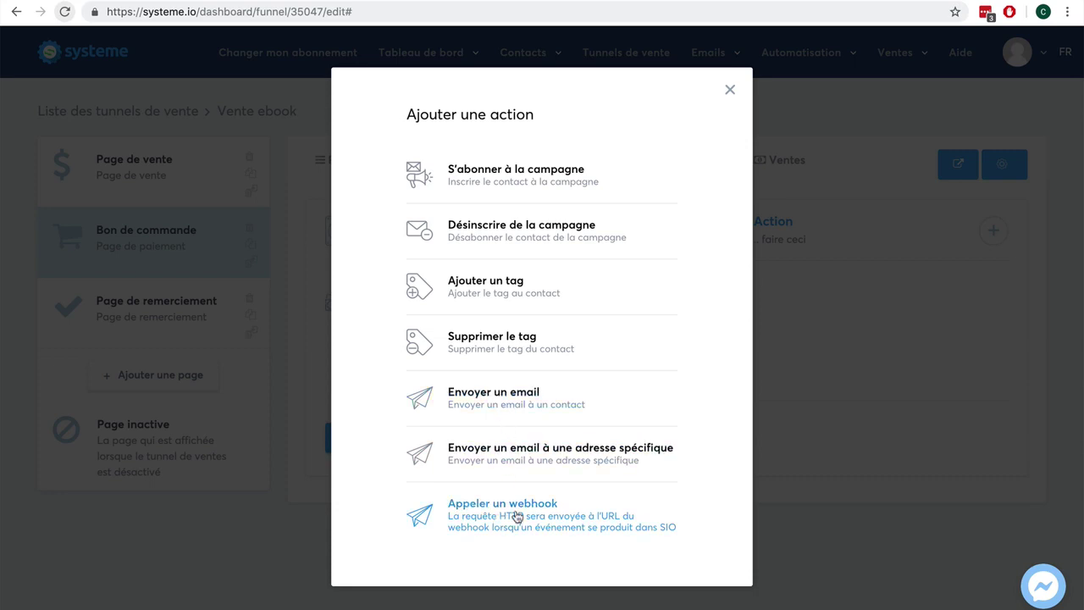
Step: Add an Envoyer un email action to the Nouvelle vente rule and start a new email
{"action": "left_click", "coordinate": [502, 413]}
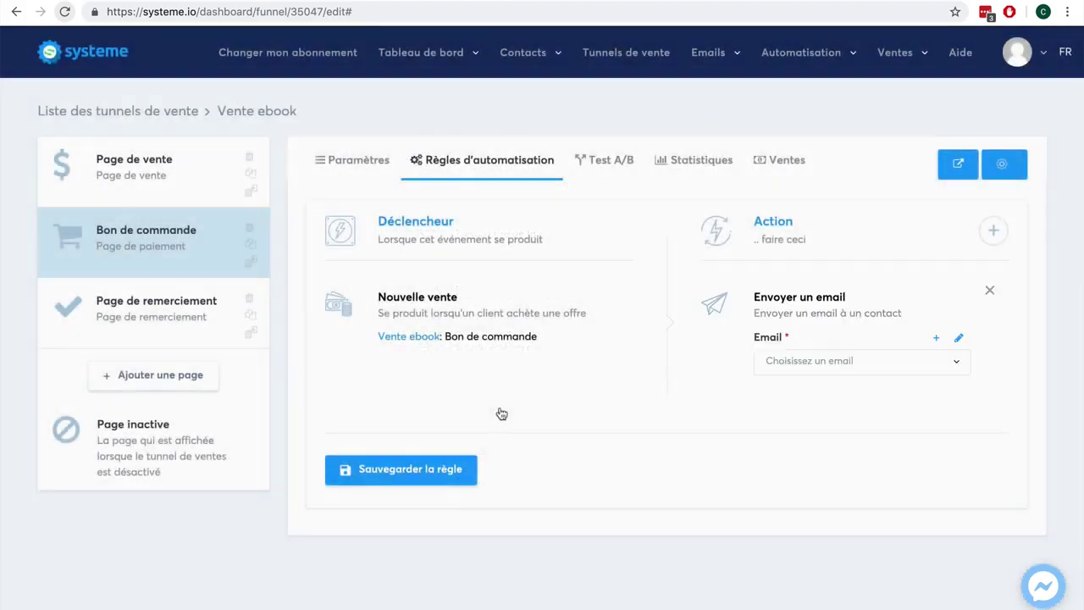
{"action": "left_click", "coordinate": [935, 337]}
Step: Enter subject 'Votre ebook !' and a body thanking the buyer and mentioning the attached ebook
{"action": "left_click", "coordinate": [313, 178]}
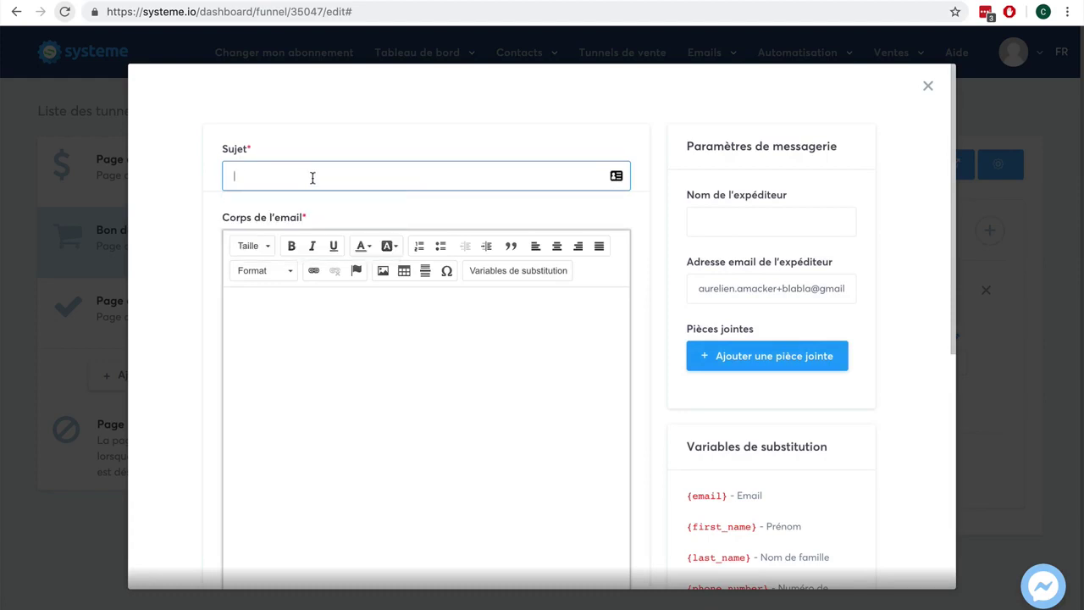
{"action": "type", "text": "Votre ebook !"}
{"action": "left_click", "coordinate": [230, 306]}
{"action": "type", "text": "Bonjour"}
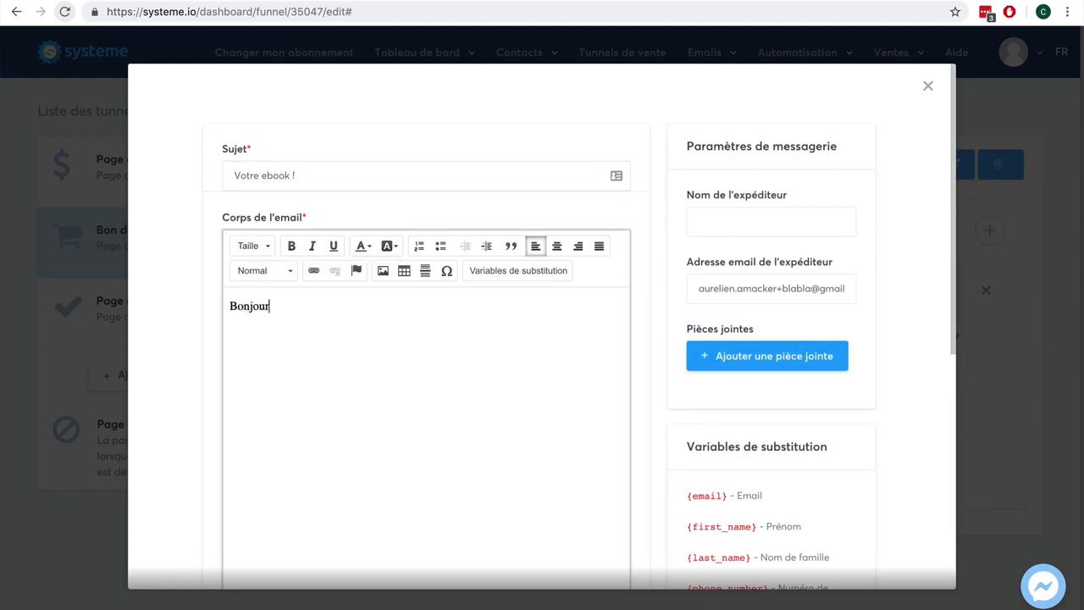
{"action": "type", "text": ", merci pour votre achat."}
{"action": "key", "text": "Return"}
{"action": "key", "text": "Return"}
{"action": "type", "text": "Voi"}
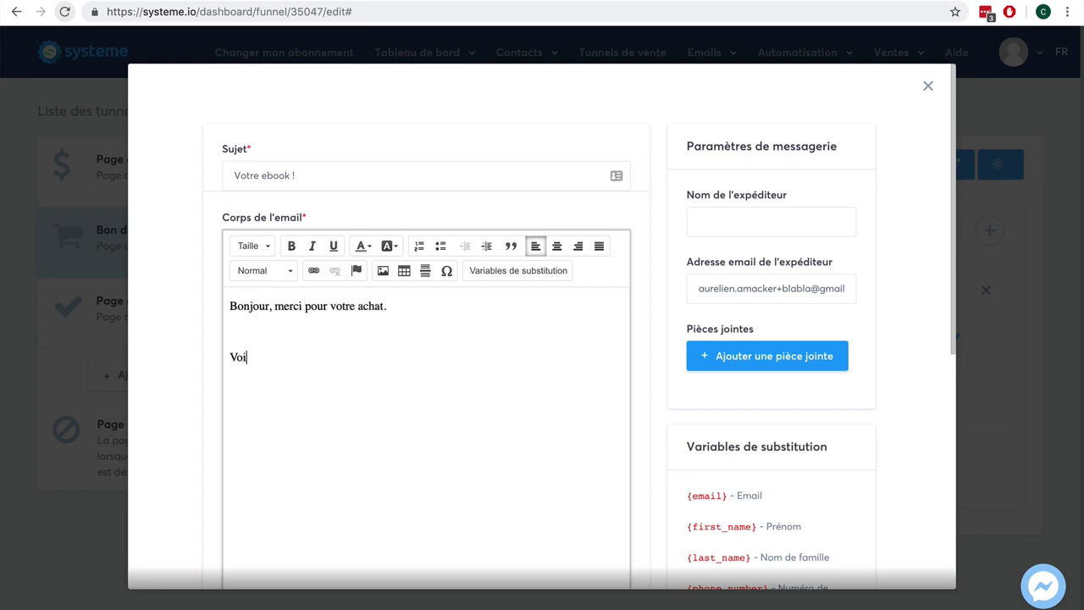
{"action": "type", "text": "ci notre ebook en pièce jointe"}
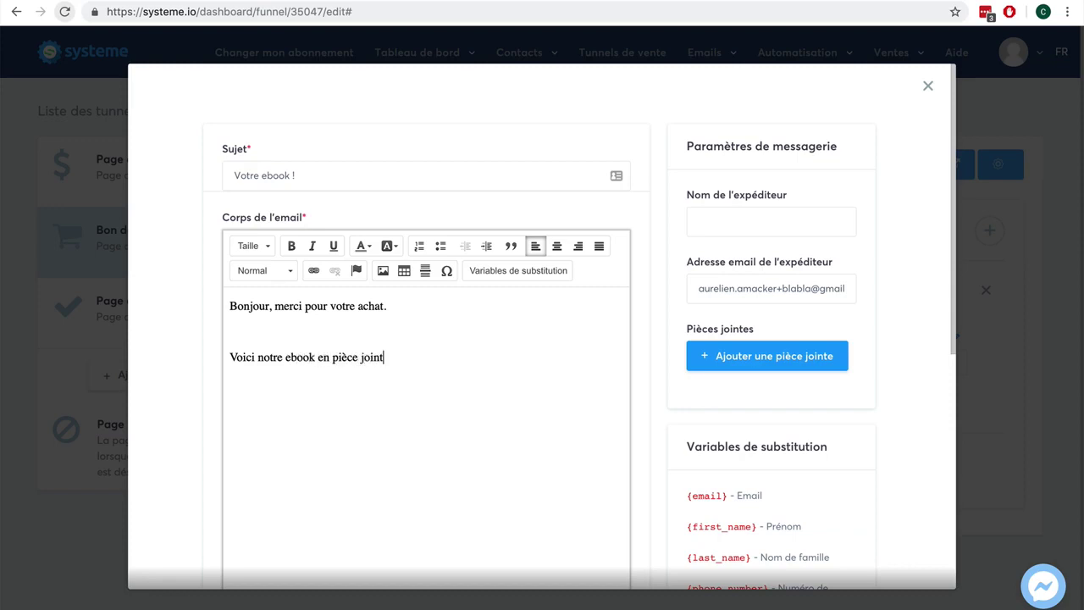
Step: Close the email body with a 'Cordialement,' sign-off and signature 'xxx'
{"action": "key", "text": "Return"}
{"action": "key", "text": "Return"}
{"action": "type", "text": "Cordialement,"}
{"action": "key", "text": "Return"}
{"action": "type", "text": "xxx"}
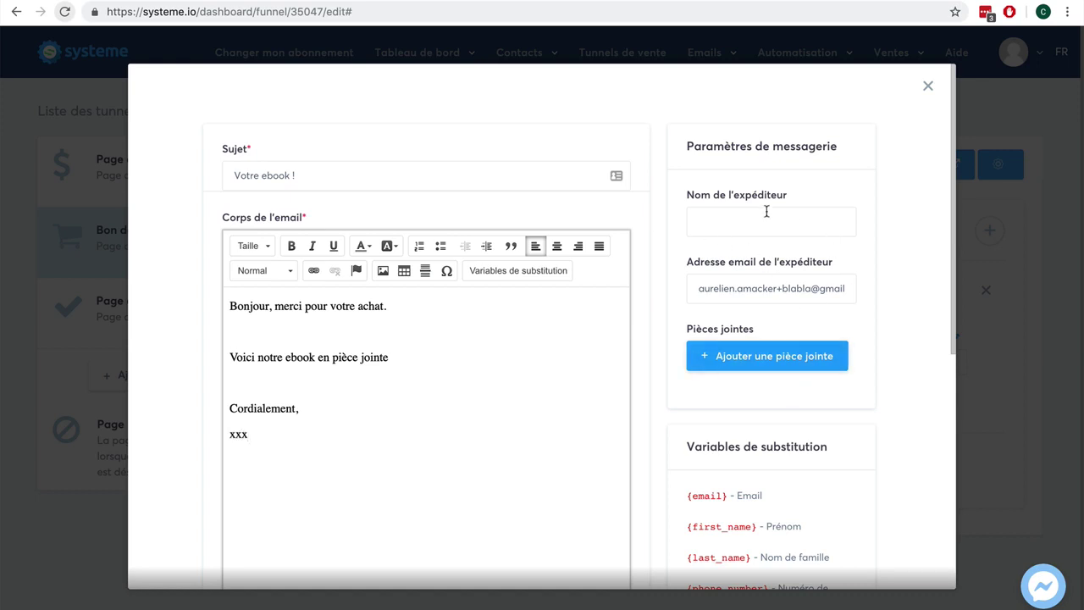
{"action": "scroll", "coordinate": [876, 252], "scroll_direction": "down", "scroll_amount": 5}
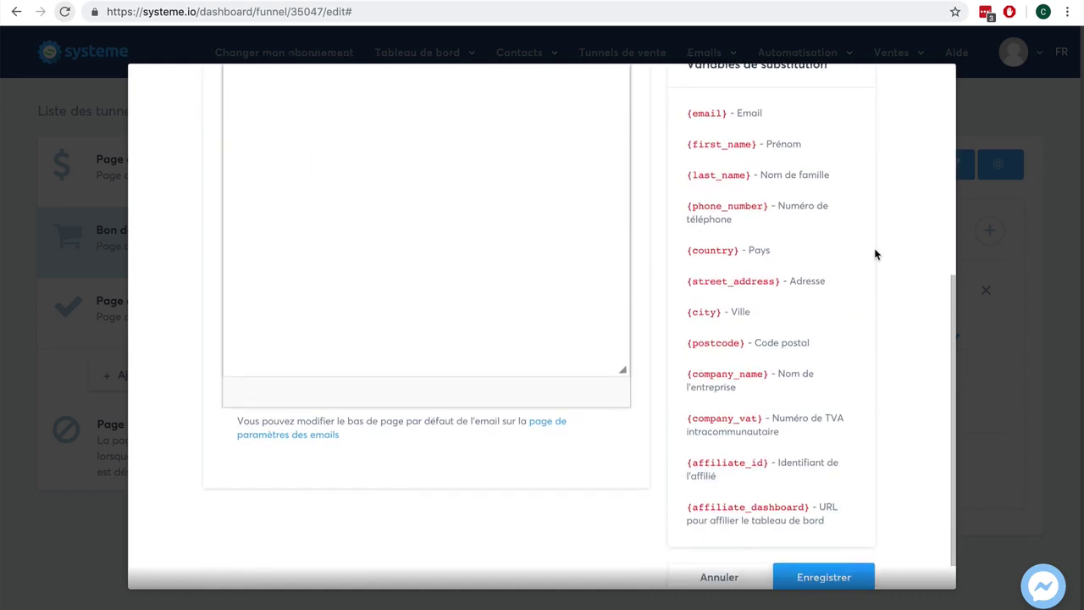
Step: Enter the sender's e-mail address in the sender name field and try saving the email
{"action": "scroll", "coordinate": [876, 252], "scroll_direction": "up", "scroll_amount": 5}
{"action": "left_click", "coordinate": [793, 223]}
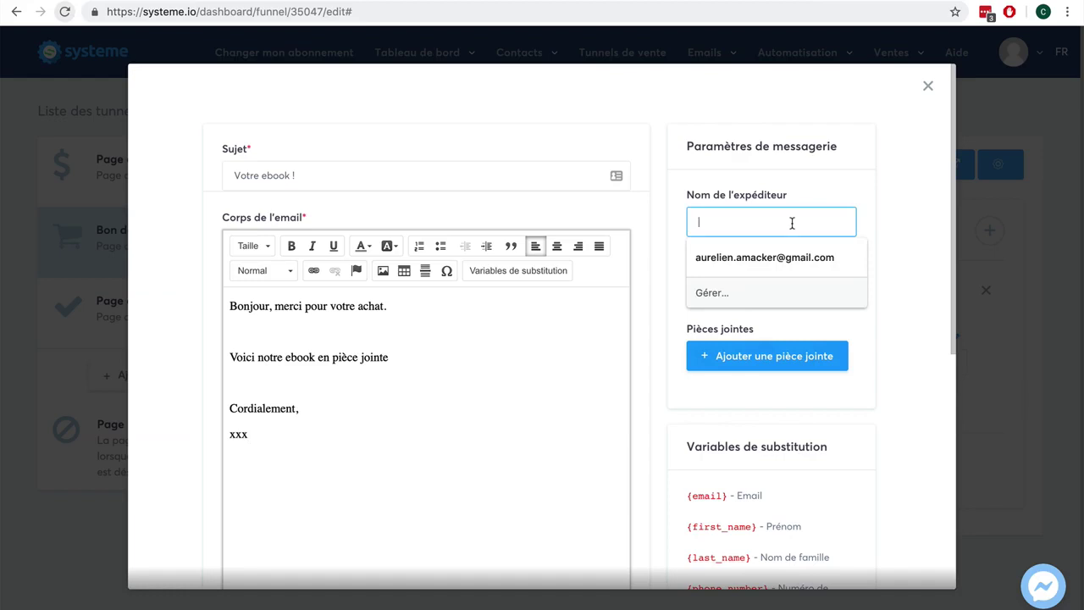
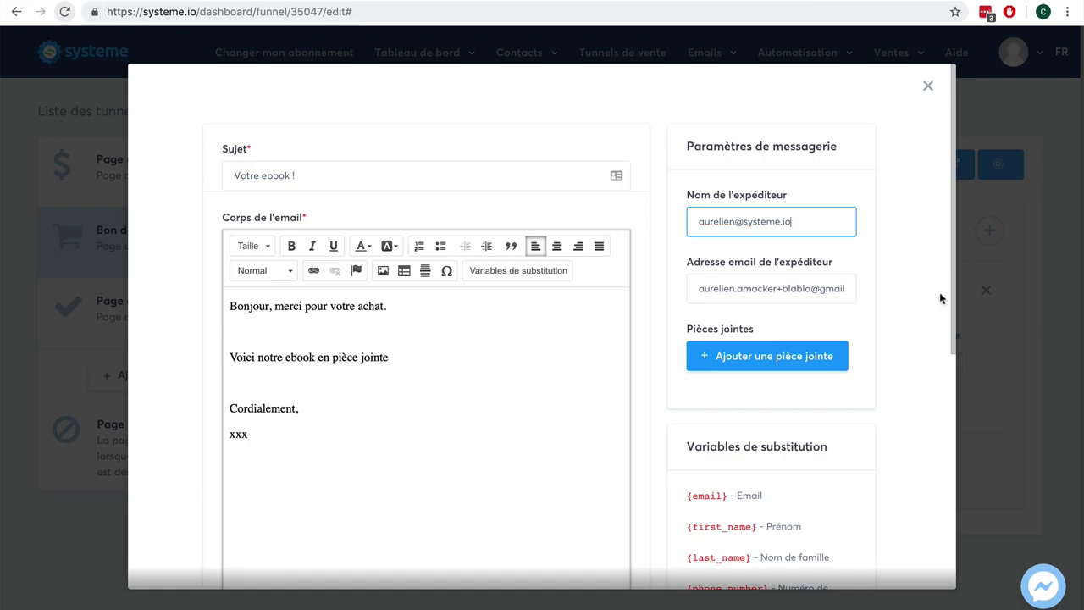
{"action": "scroll", "coordinate": [938, 297], "scroll_direction": "down", "scroll_amount": 4}
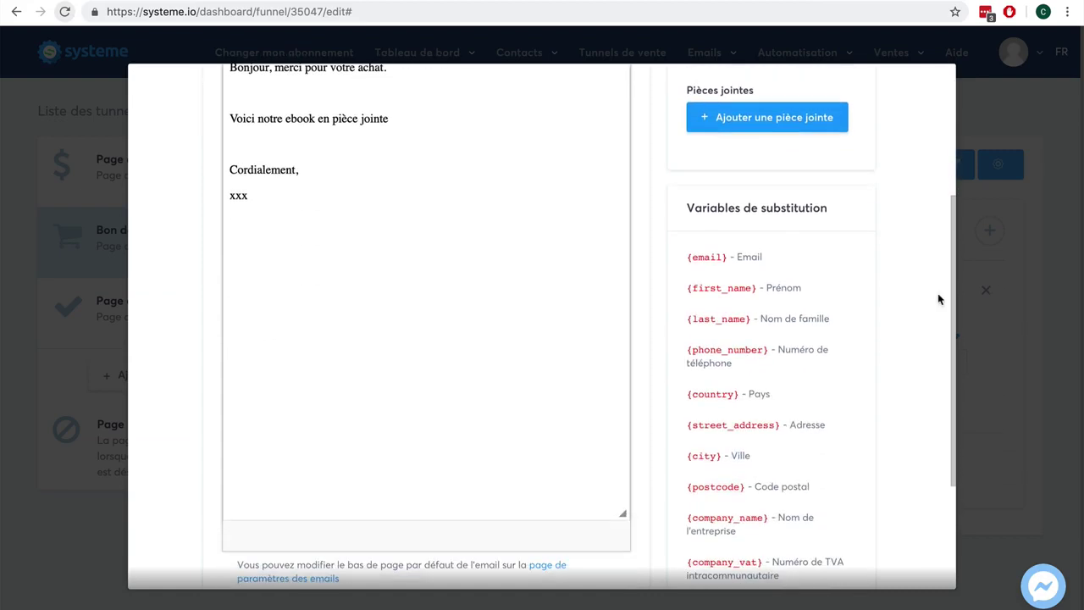
{"action": "scroll", "coordinate": [938, 296], "scroll_direction": "up", "scroll_amount": 2}
{"action": "scroll", "coordinate": [938, 299], "scroll_direction": "down", "scroll_amount": 3}
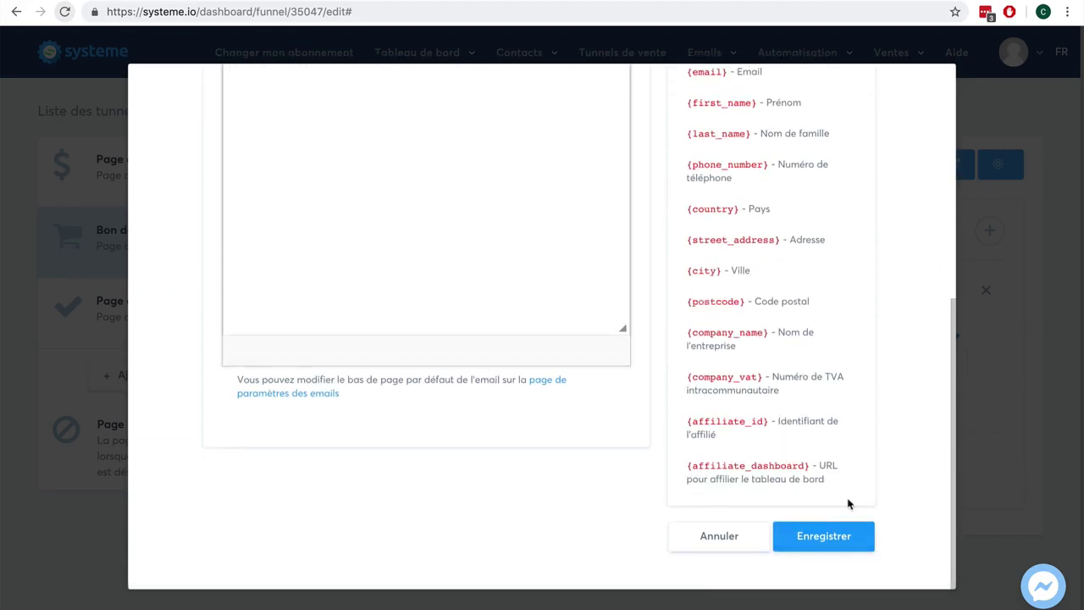
{"action": "left_click", "coordinate": [823, 535]}
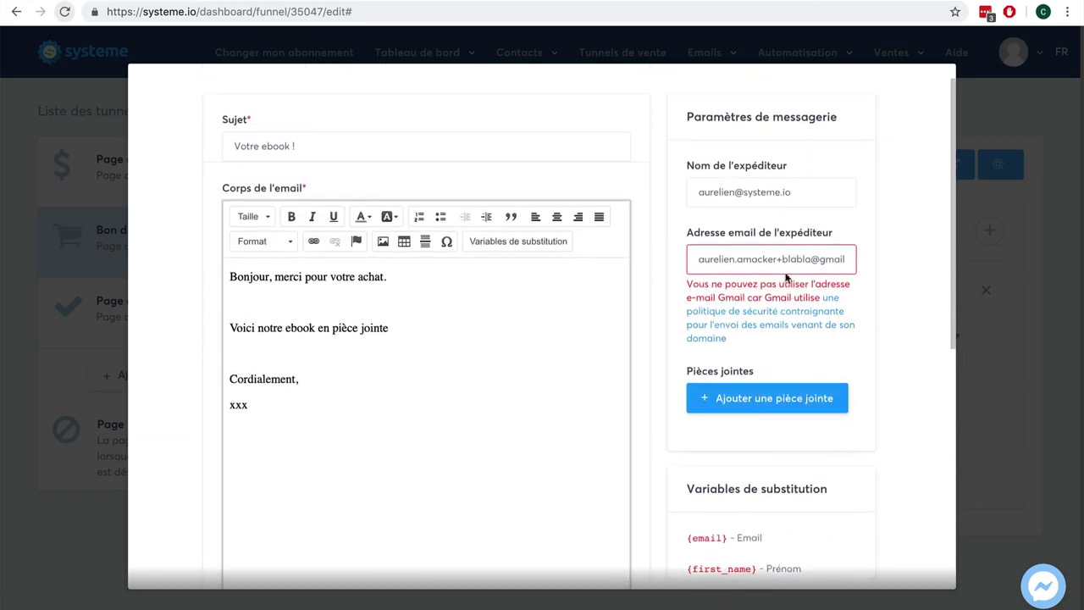
Step: Move that address from sender name into the sender email field, replacing the rejected Gmail address
{"action": "left_click", "coordinate": [788, 191]}
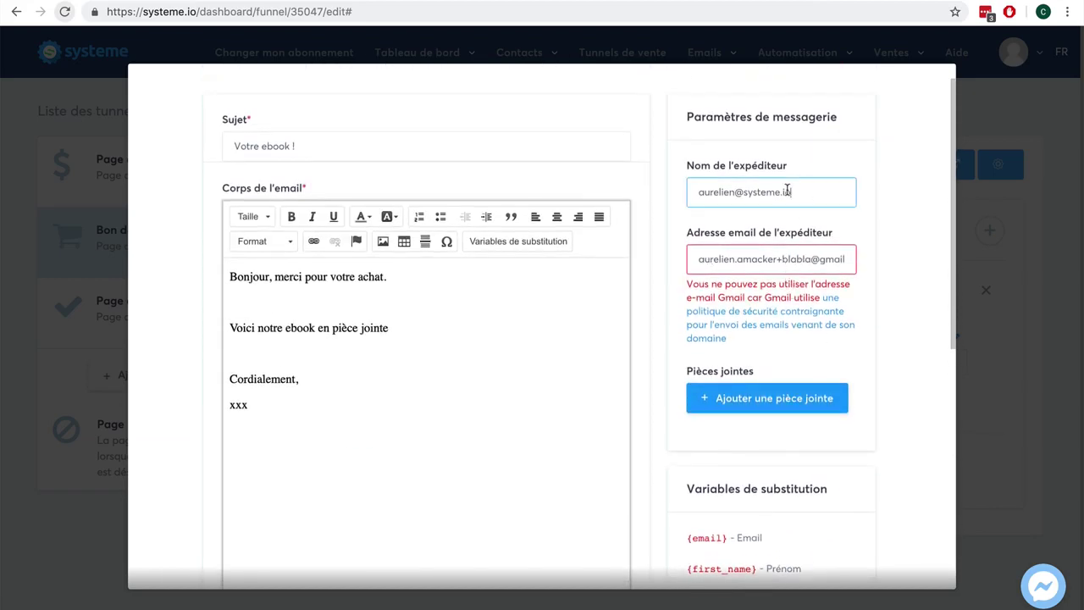
{"action": "key", "text": "ctrl+a"}
{"action": "key", "text": "ctrl+c"}
{"action": "key", "text": "BackSpace"}
{"action": "left_click_drag", "start_coordinate": [697, 255], "coordinate": [878, 258]}
{"action": "key", "text": "ctrl+v"}
{"action": "left_click", "coordinate": [777, 198]}
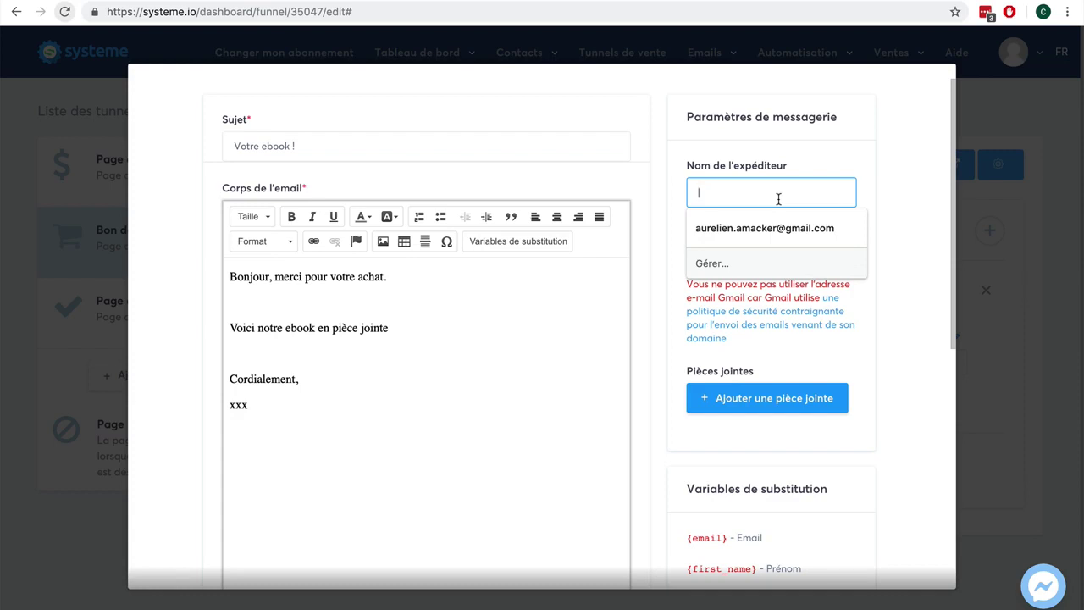
Step: Enter the sender's first name as sender name and try saving the email
{"action": "type", "text": "Aurelien"}
{"action": "left_click", "coordinate": [907, 172]}
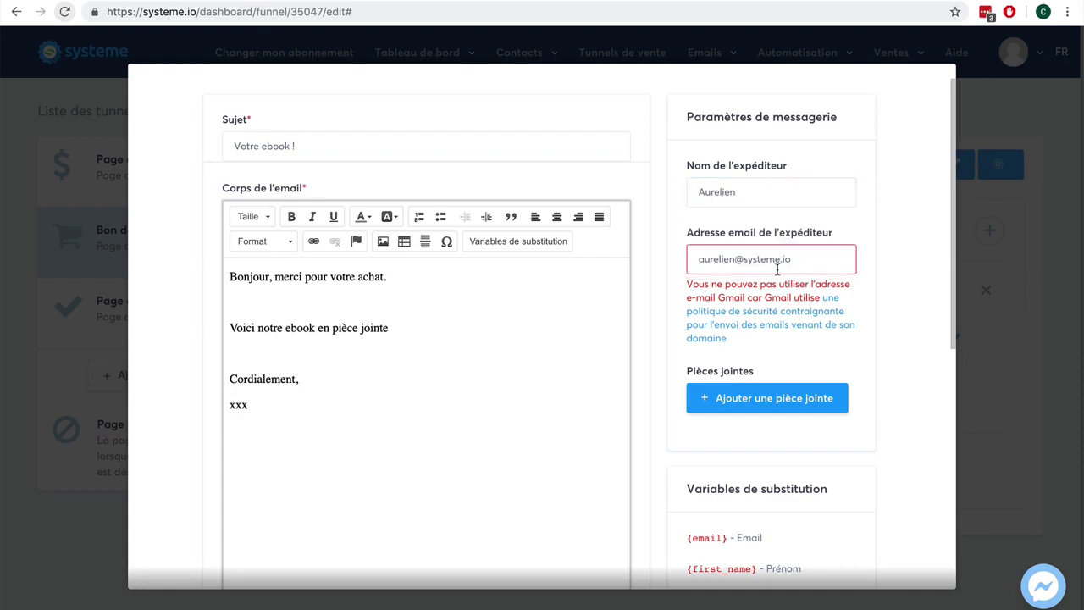
{"action": "scroll", "coordinate": [828, 262], "scroll_direction": "down", "scroll_amount": 3}
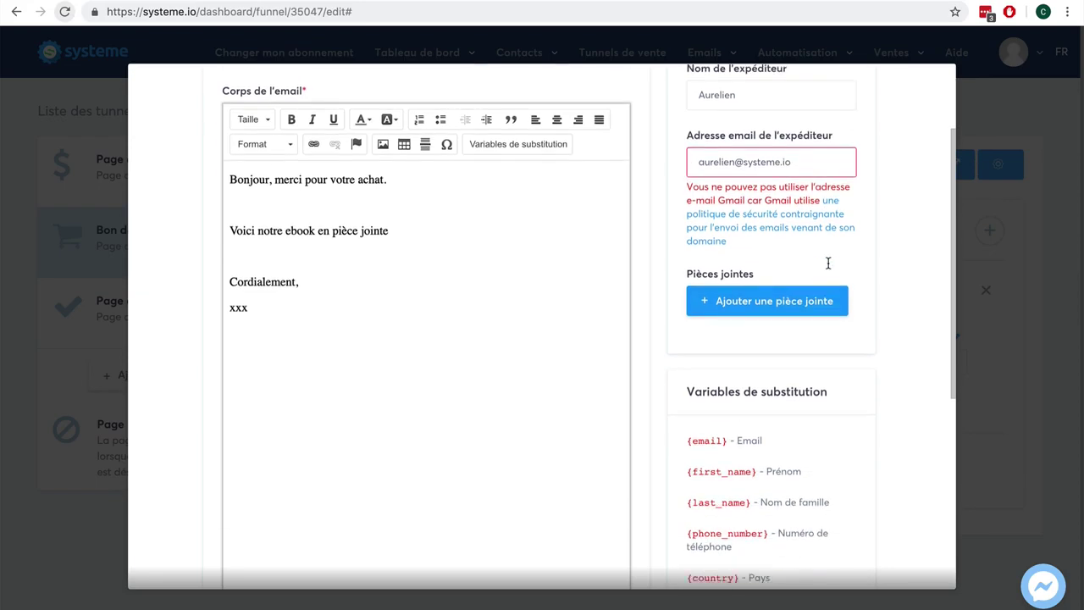
{"action": "triple_click", "coordinate": [793, 149]}
{"action": "left_click", "coordinate": [751, 149]}
{"action": "scroll", "coordinate": [891, 285], "scroll_direction": "down", "scroll_amount": 5}
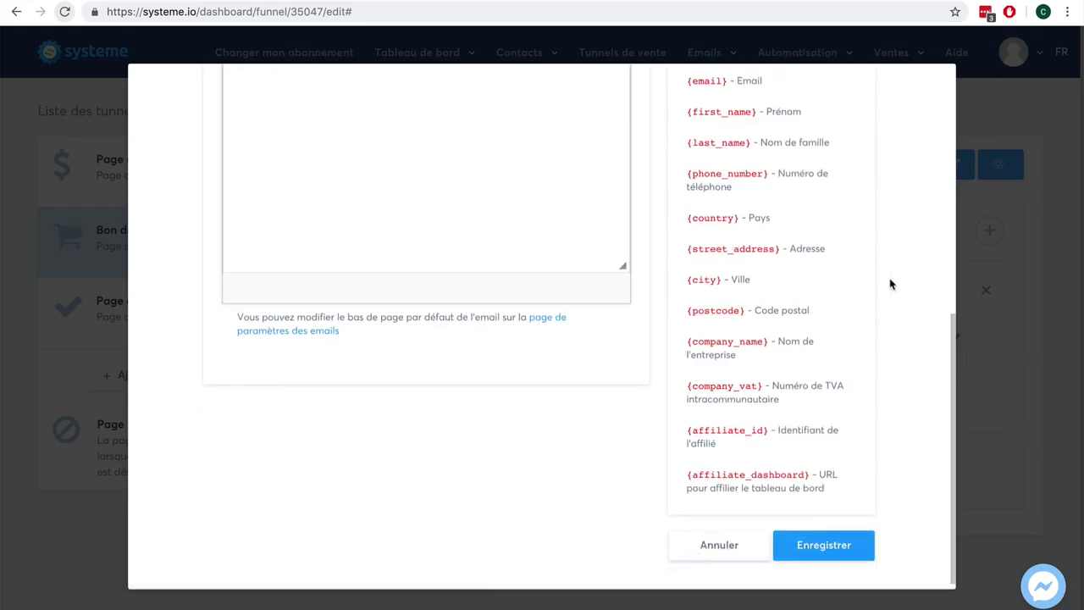
{"action": "left_click", "coordinate": [822, 544]}
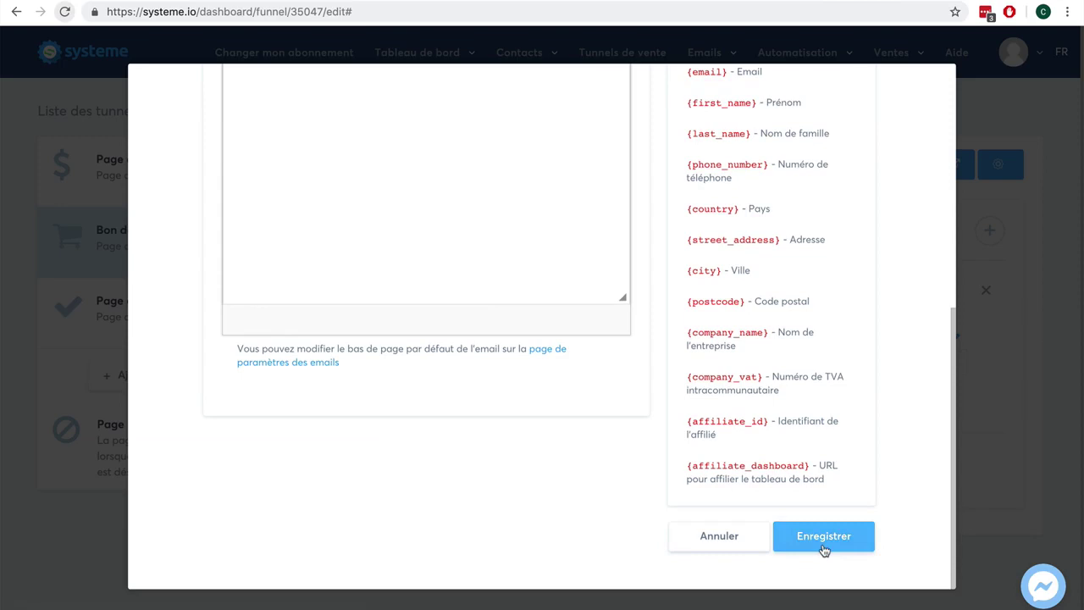
{"action": "left_click", "coordinate": [823, 549]}
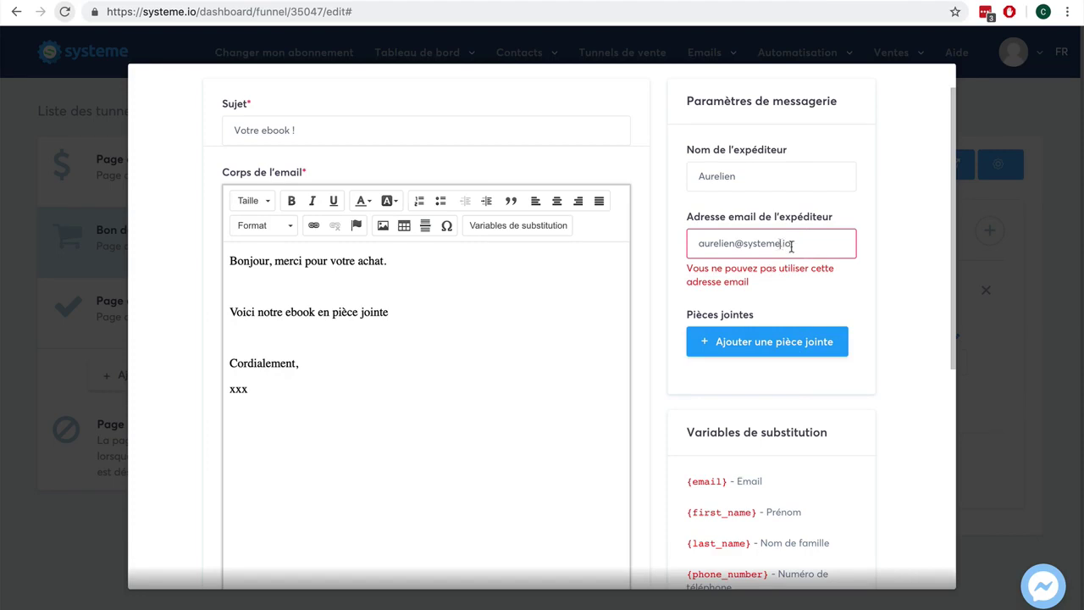
Step: Change the sender email to a free.fr address and save the email
{"action": "left_click", "coordinate": [782, 244]}
{"action": "scroll", "coordinate": [907, 320], "scroll_direction": "down", "scroll_amount": 5}
{"action": "left_click", "coordinate": [838, 541]}
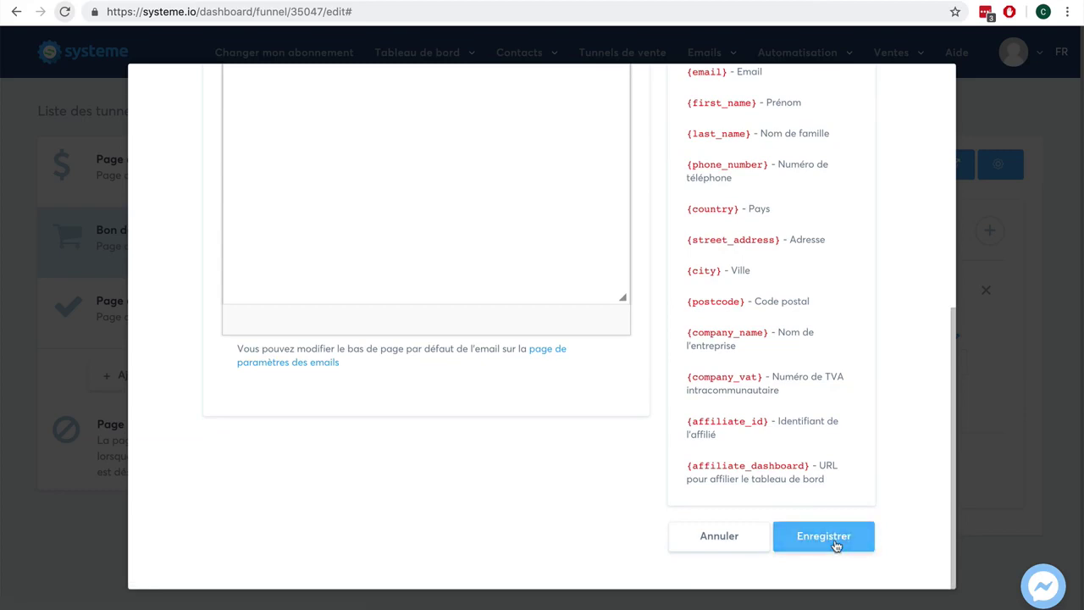
{"action": "scroll", "coordinate": [837, 545], "scroll_direction": "up", "scroll_amount": 5}
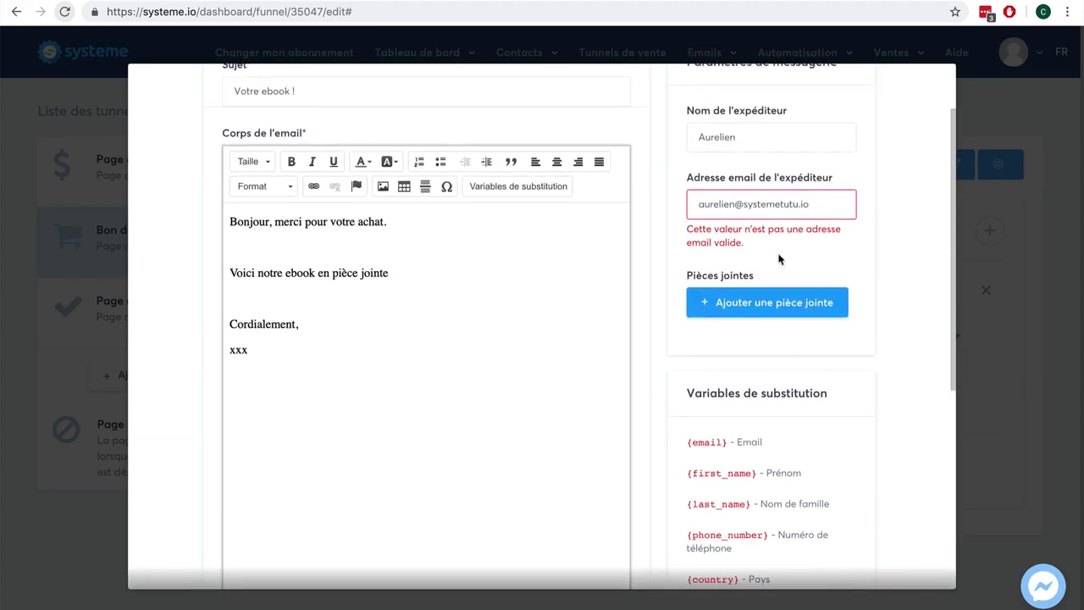
{"action": "double_click", "coordinate": [803, 205]}
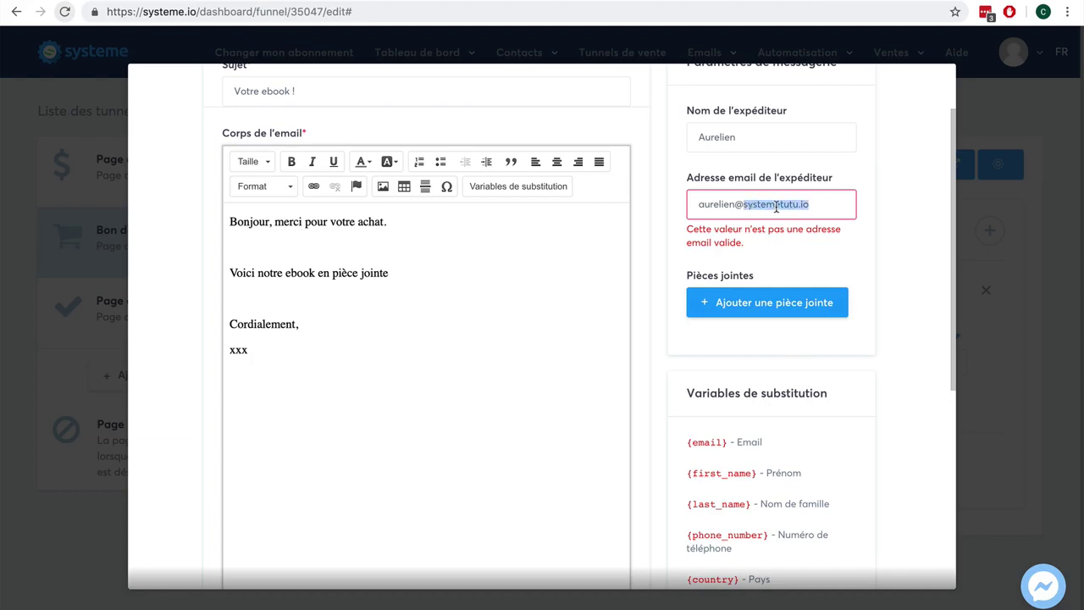
{"action": "type", "text": "free"}
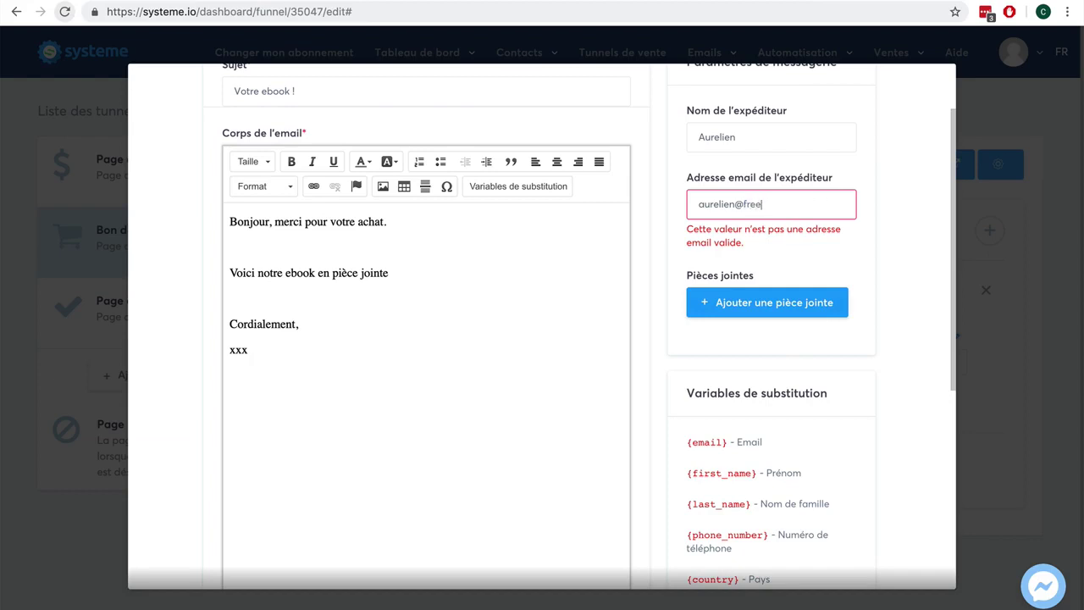
{"action": "type", "text": ".fr"}
{"action": "scroll", "coordinate": [878, 309], "scroll_direction": "down", "scroll_amount": 3}
{"action": "scroll", "coordinate": [878, 308], "scroll_direction": "down", "scroll_amount": 4}
{"action": "left_click", "coordinate": [833, 560]}
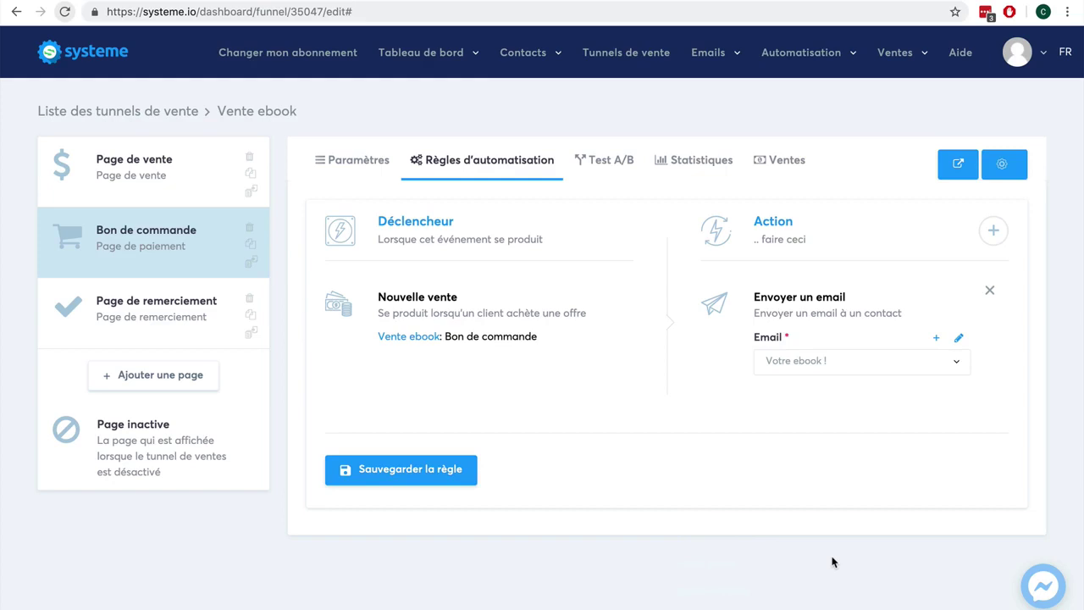
Step: Save the new-sale rule as Règle #20246 and return to the order step's Paramètres
{"action": "left_click", "coordinate": [422, 476]}
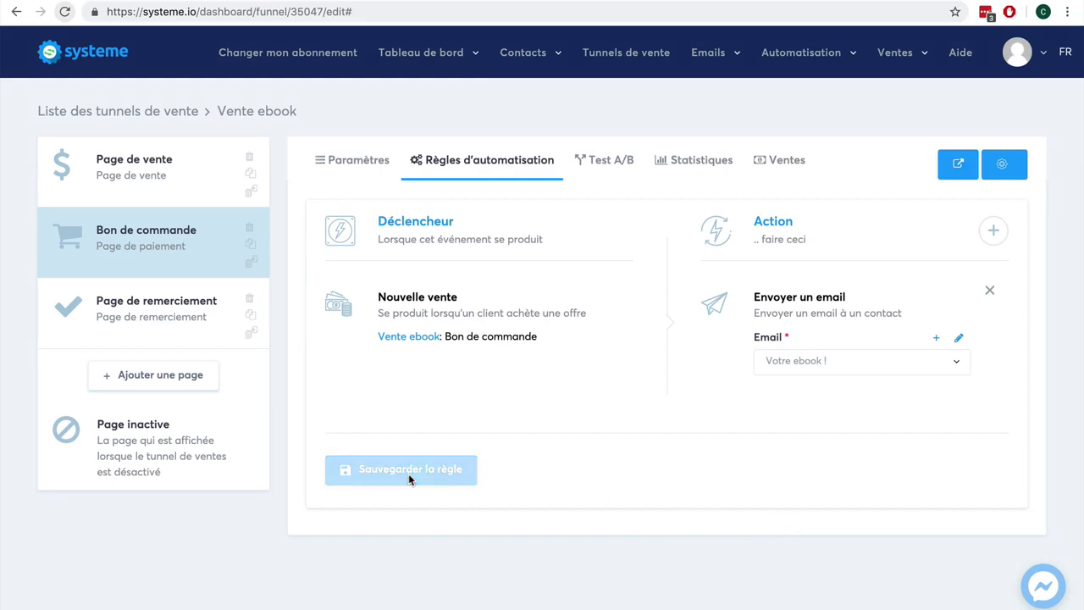
{"action": "left_click", "coordinate": [363, 161]}
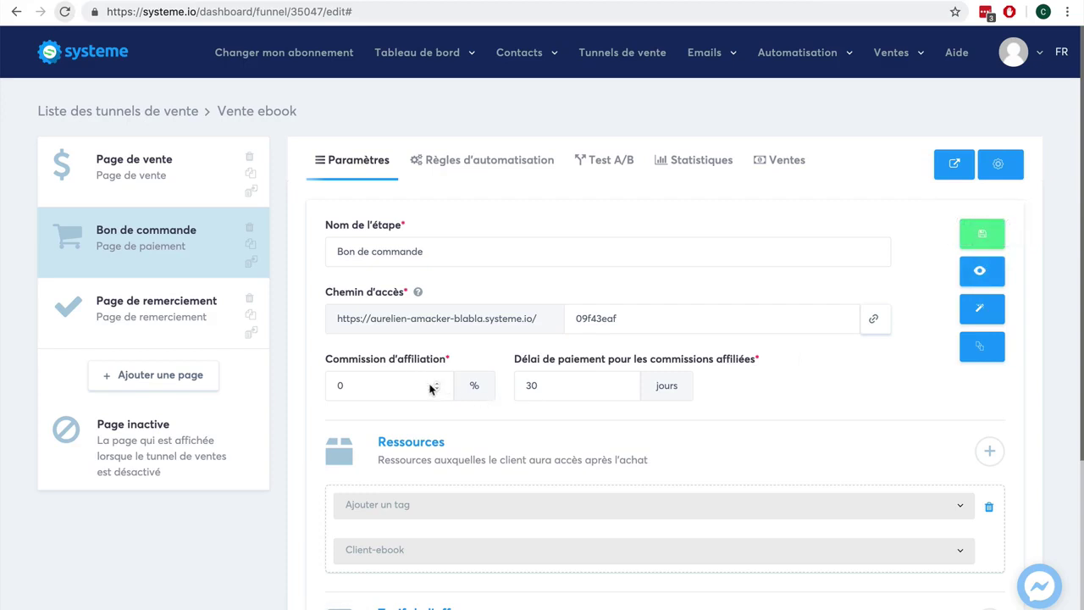
Step: Set the Bon de commande affiliate commission to 40 % and open the live order page preview
{"action": "left_click", "coordinate": [361, 383]}
{"action": "type", "text": "40"}
{"action": "scroll", "coordinate": [848, 407], "scroll_direction": "down", "scroll_amount": 5}
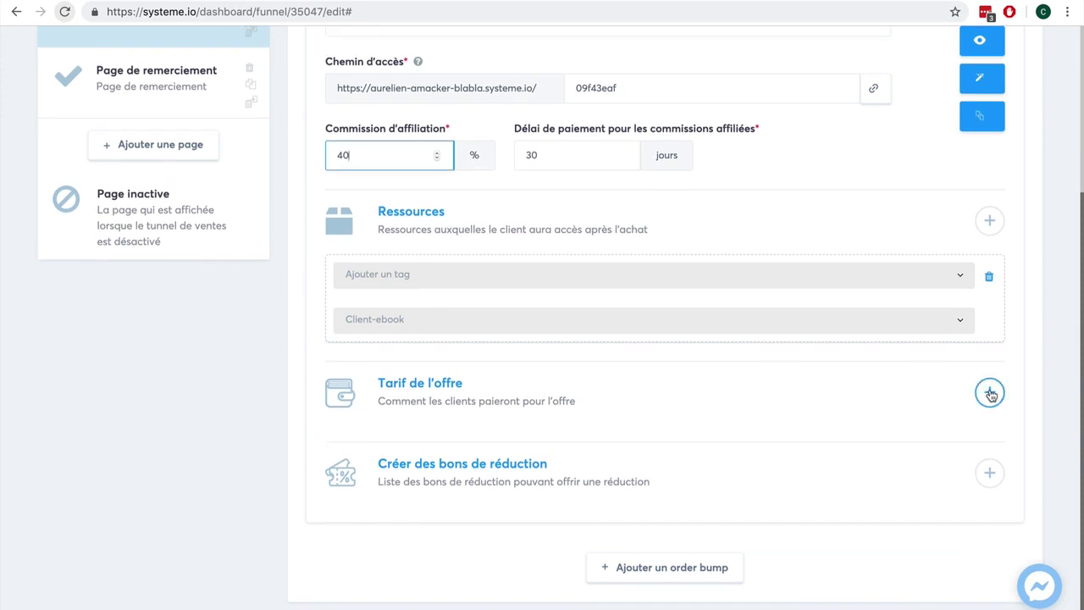
{"action": "left_click", "coordinate": [987, 474]}
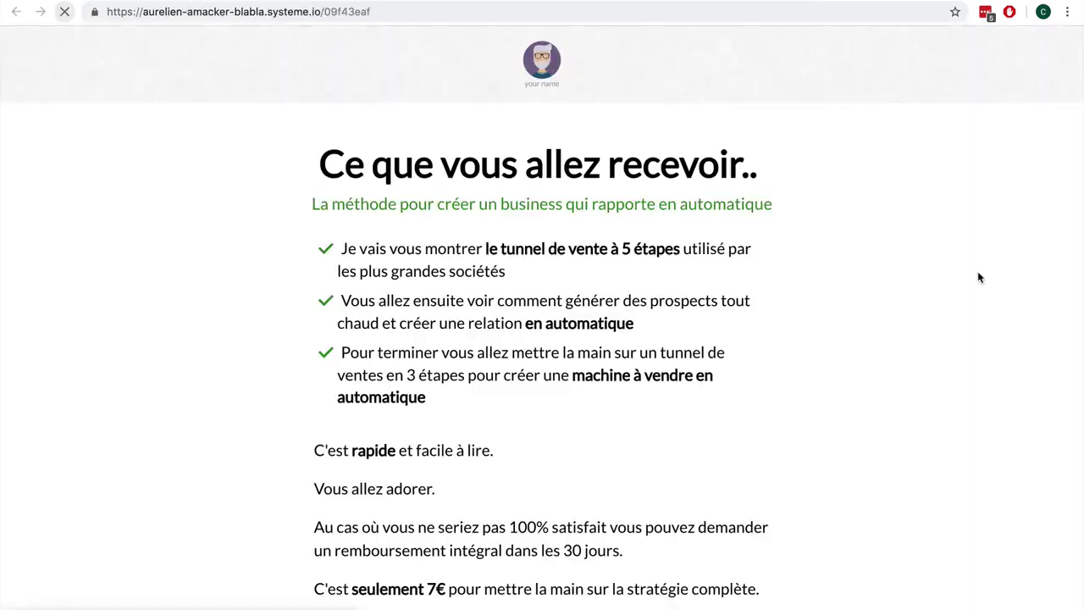
Step: Scroll through the live order form and select France in the country dropdown
{"action": "scroll", "coordinate": [926, 347], "scroll_direction": "down", "scroll_amount": 2}
{"action": "scroll", "coordinate": [926, 347], "scroll_direction": "down", "scroll_amount": 4}
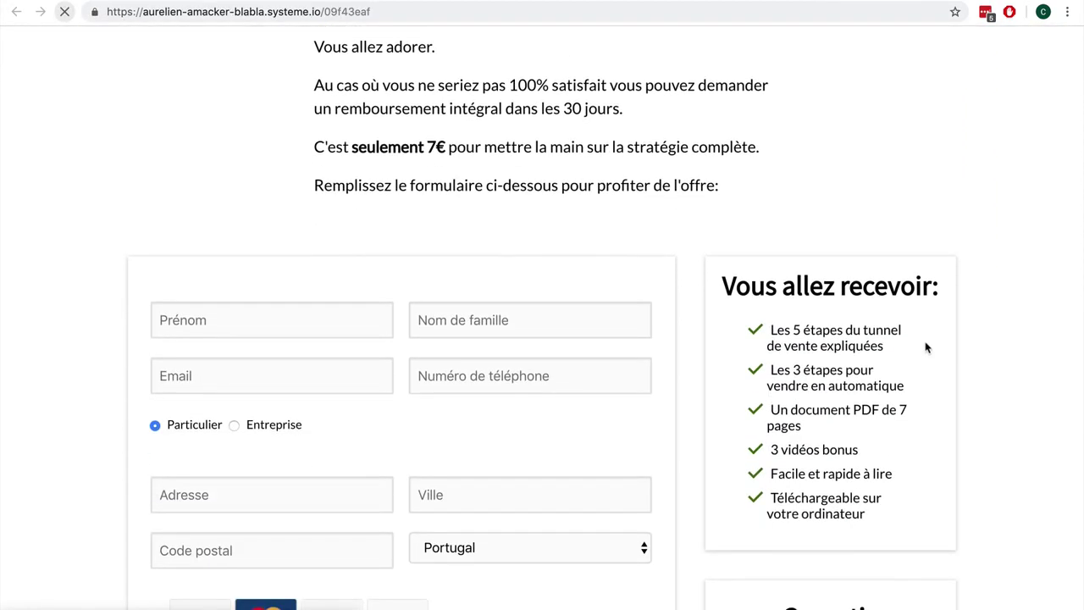
{"action": "scroll", "coordinate": [926, 348], "scroll_direction": "down", "scroll_amount": 5}
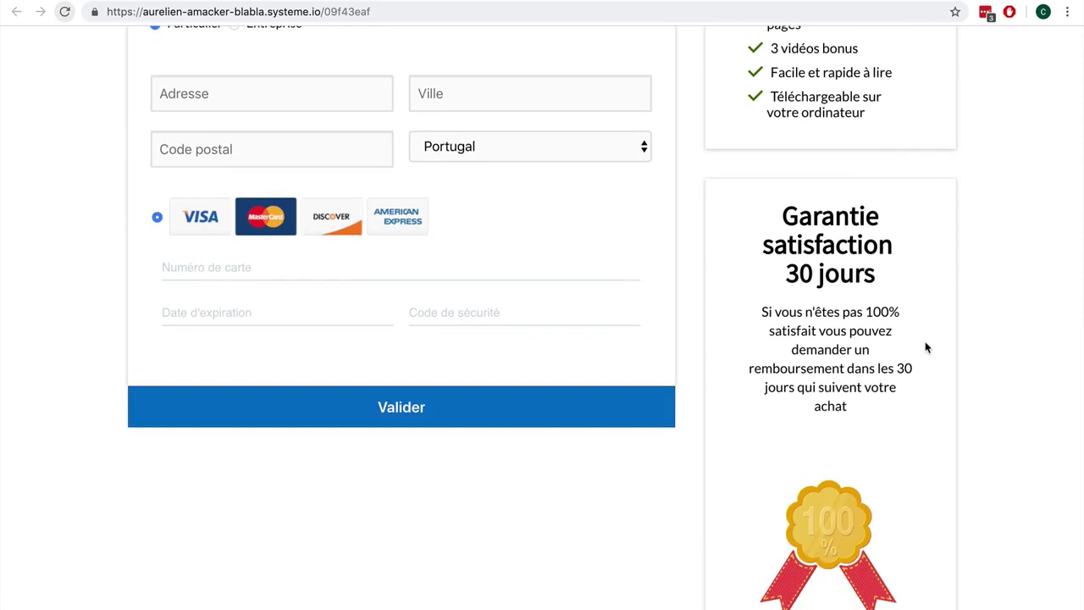
{"action": "scroll", "coordinate": [924, 343], "scroll_direction": "up", "scroll_amount": 3}
{"action": "scroll", "coordinate": [924, 343], "scroll_direction": "down", "scroll_amount": 1}
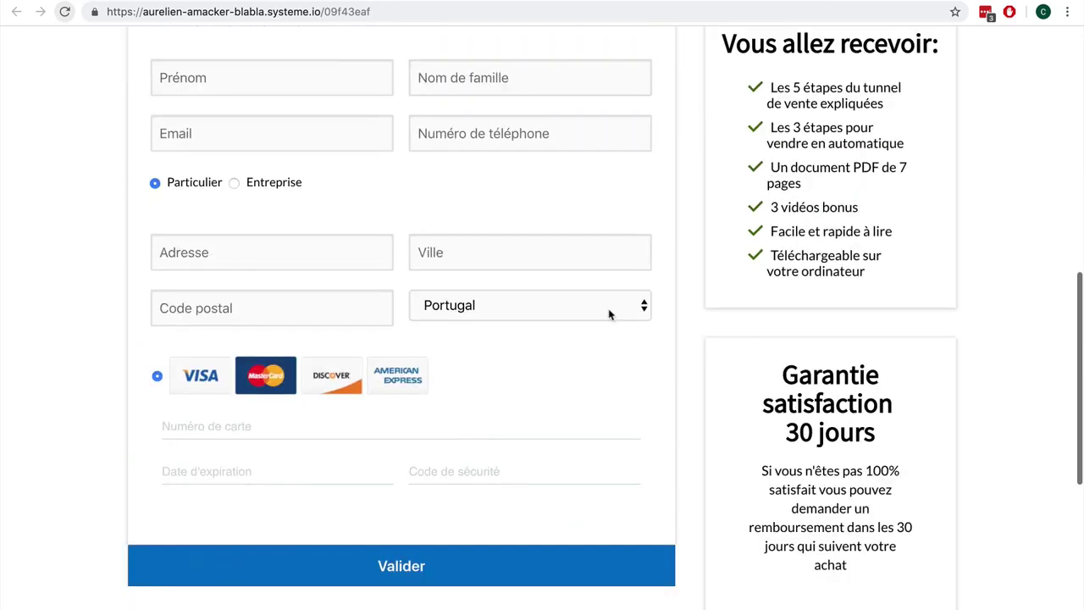
{"action": "left_click", "coordinate": [555, 307]}
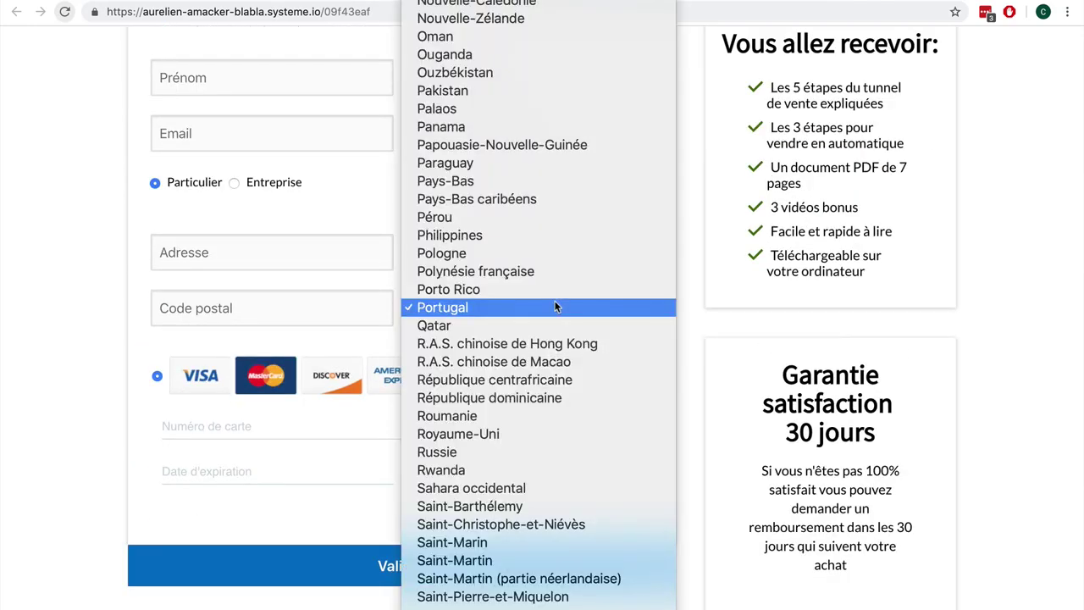
{"action": "left_click", "coordinate": [36, 305]}
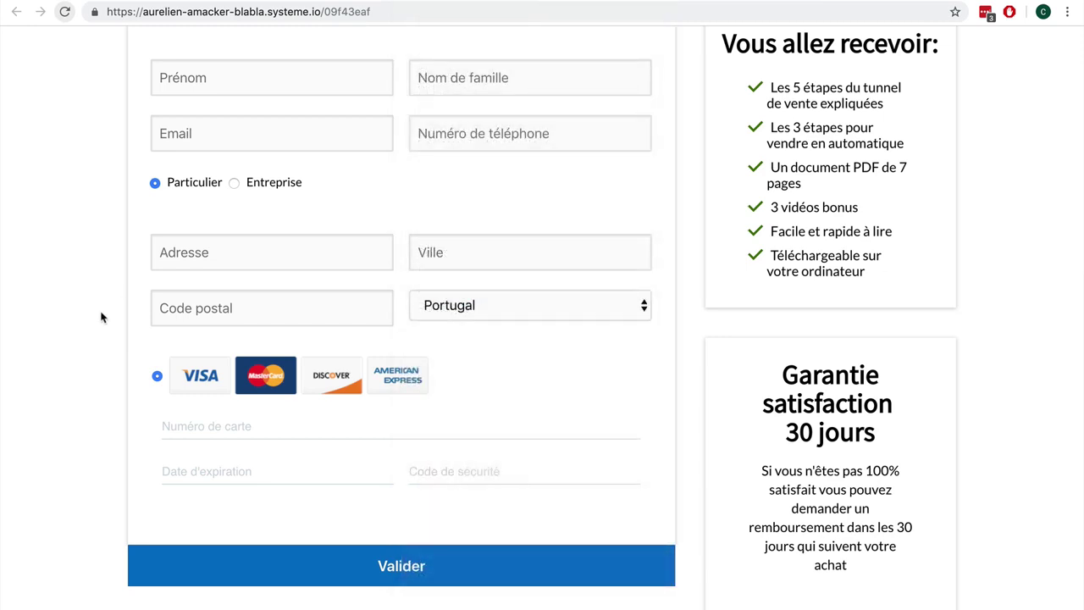
{"action": "scroll", "coordinate": [192, 318], "scroll_direction": "up", "scroll_amount": 2}
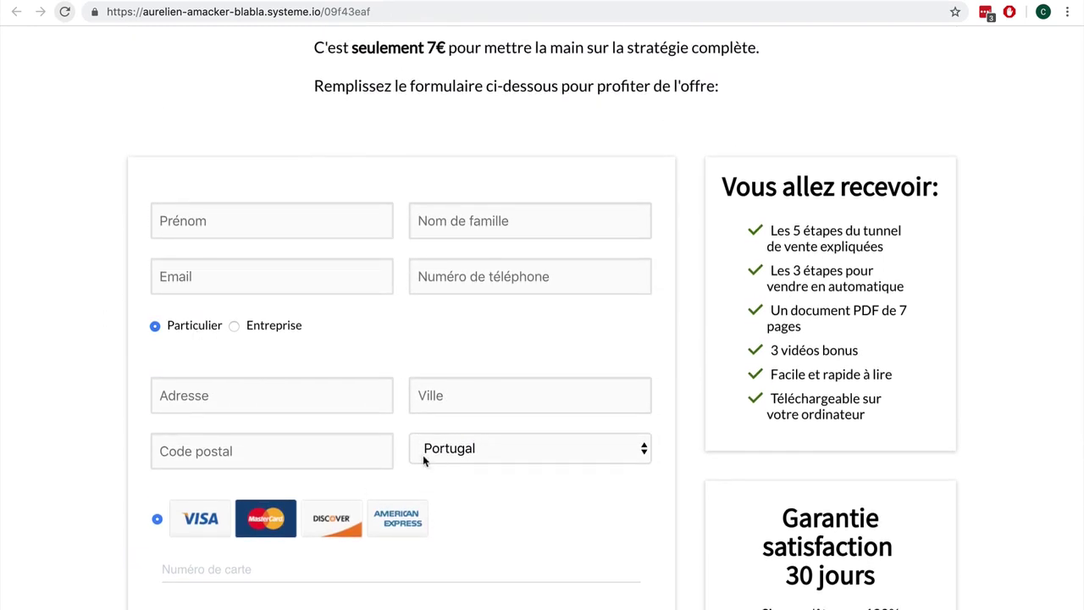
{"action": "left_click", "coordinate": [513, 449]}
{"action": "scroll", "coordinate": [513, 449], "scroll_direction": "up", "scroll_amount": 10}
{"action": "scroll", "coordinate": [512, 449], "scroll_direction": "down", "scroll_amount": 5}
{"action": "left_click", "coordinate": [513, 449]}
Step: Review the rest of the 7 € order page, then close the preview tab
{"action": "scroll", "coordinate": [540, 378], "scroll_direction": "up", "scroll_amount": 5}
{"action": "scroll", "coordinate": [540, 380], "scroll_direction": "down", "scroll_amount": 7}
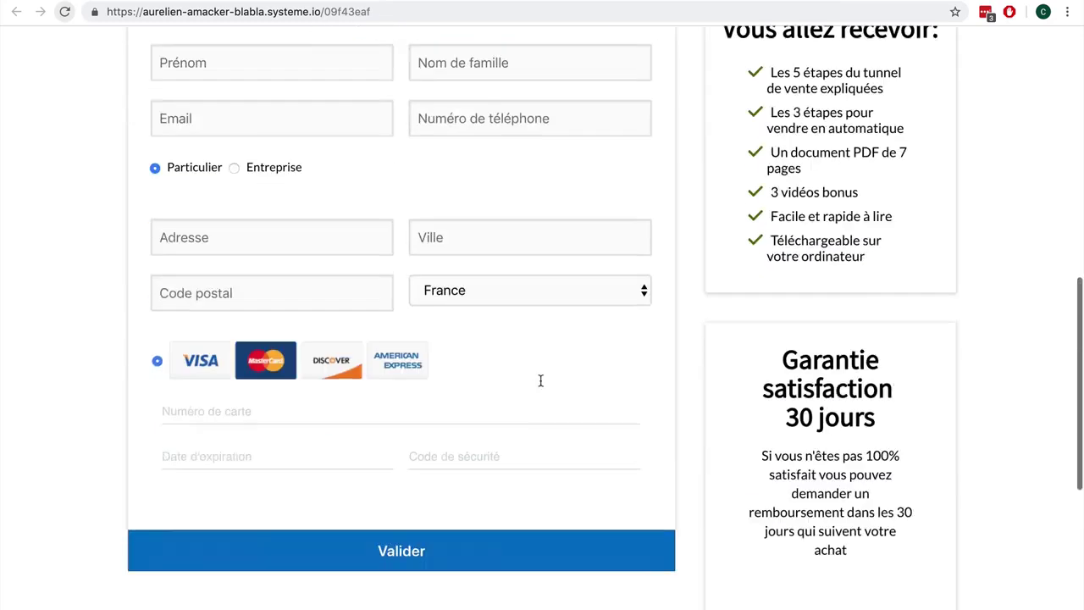
{"action": "scroll", "coordinate": [541, 380], "scroll_direction": "down", "scroll_amount": 1}
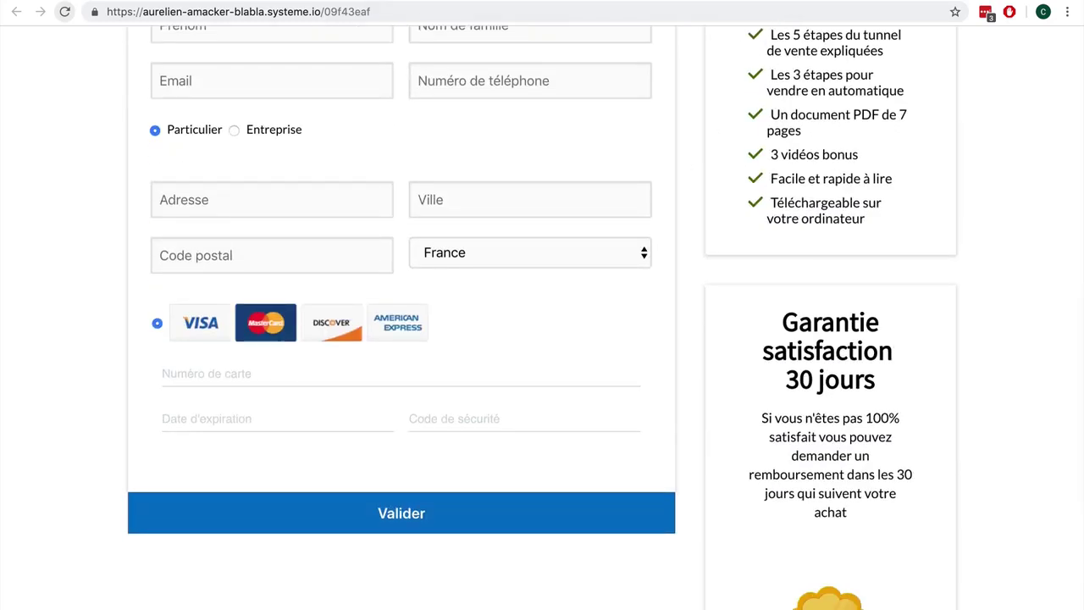
{"action": "key", "text": "super+w"}
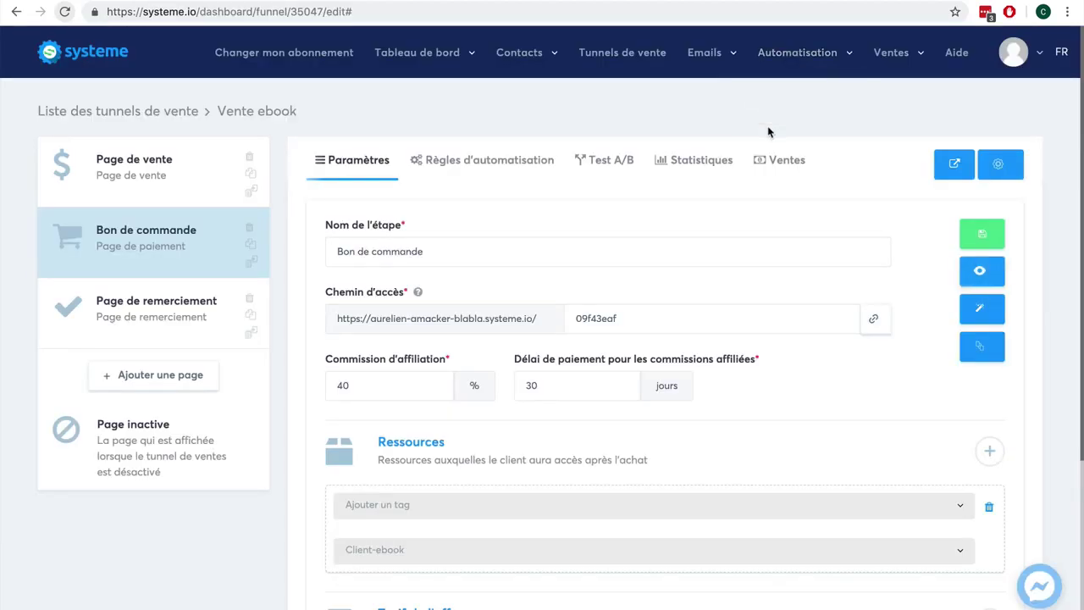